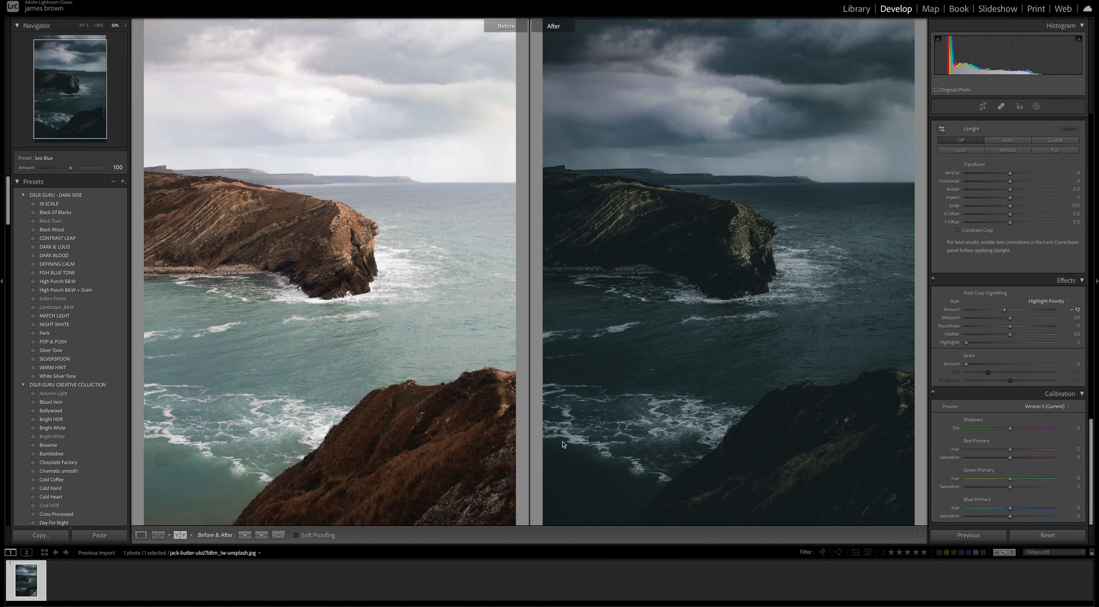
# Reset all develop settings of the photo and show the whole image in the single-photo view
pyautogui.click(1050, 535)
pyautogui.press('y')
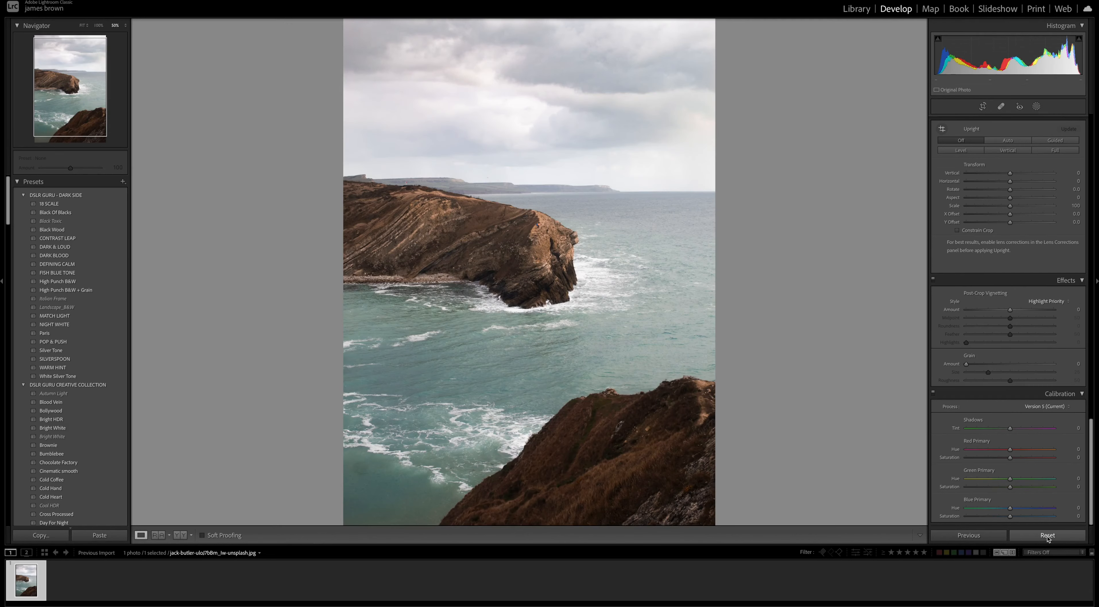
pyautogui.press('super+minus')
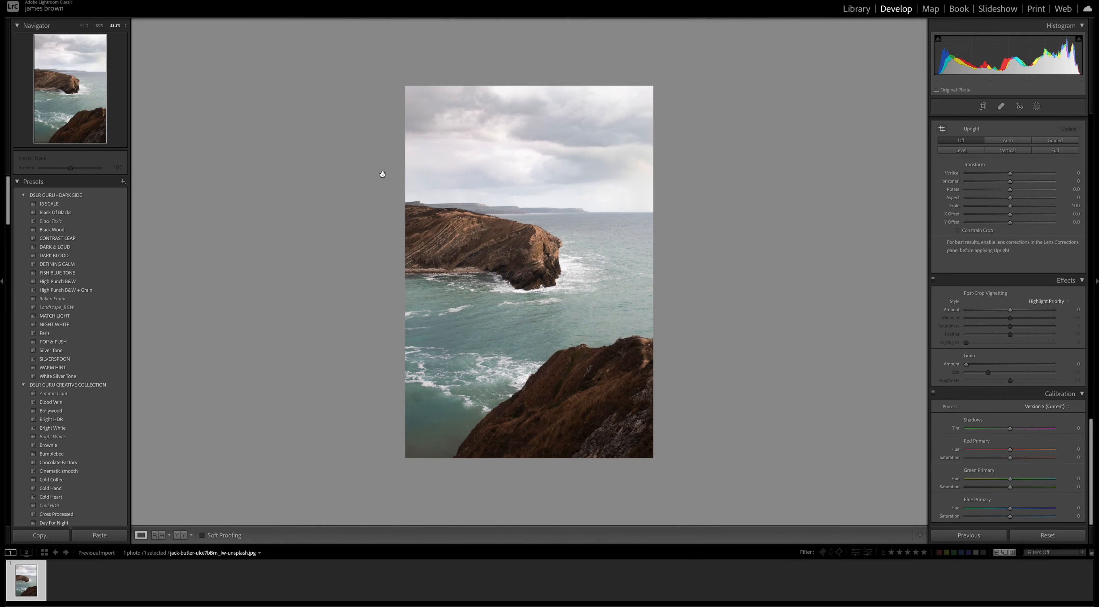
# Set the photo's Exposure to -0.90 and Contrast to +66
pyautogui.scroll(10, 1015, 179)
pyautogui.scroll(10, 1007, 200)
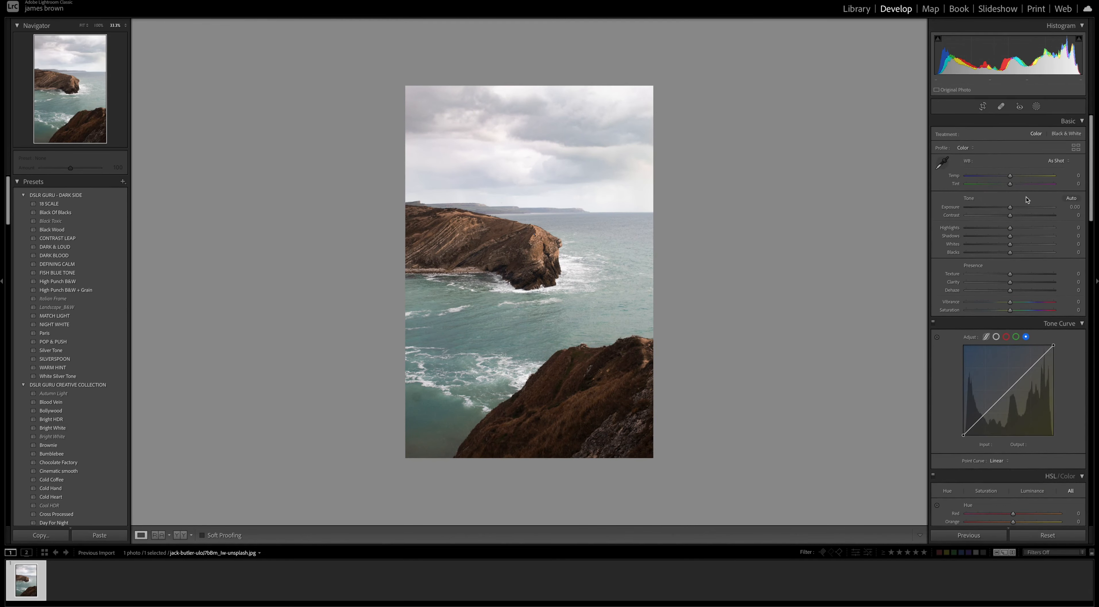
pyautogui.moveTo(1011, 210); pyautogui.dragTo(1004, 213)
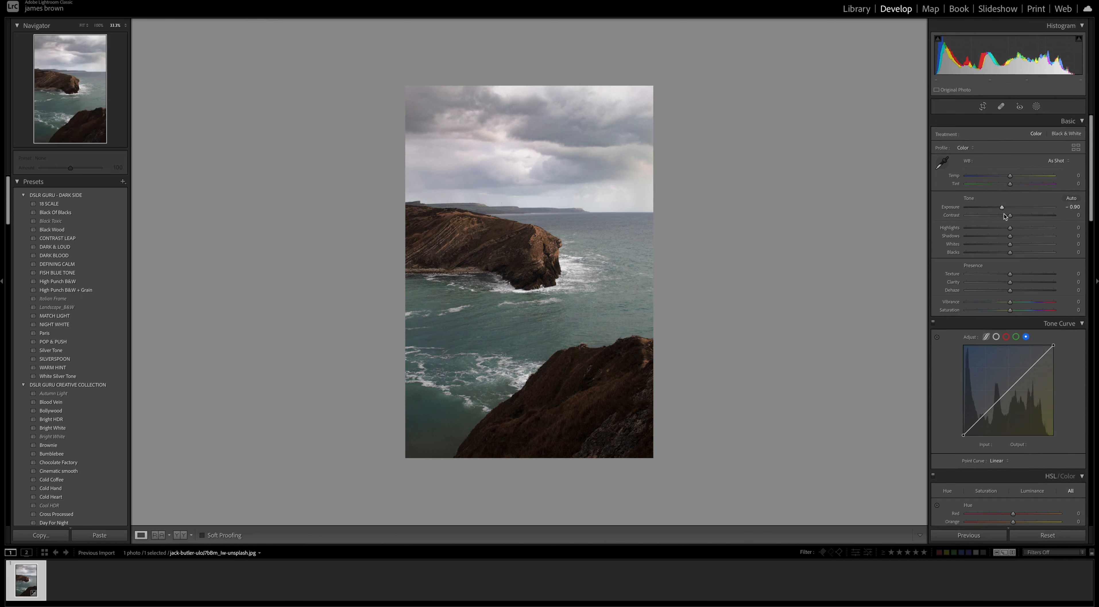
pyautogui.moveTo(1010, 216); pyautogui.dragTo(1041, 217)
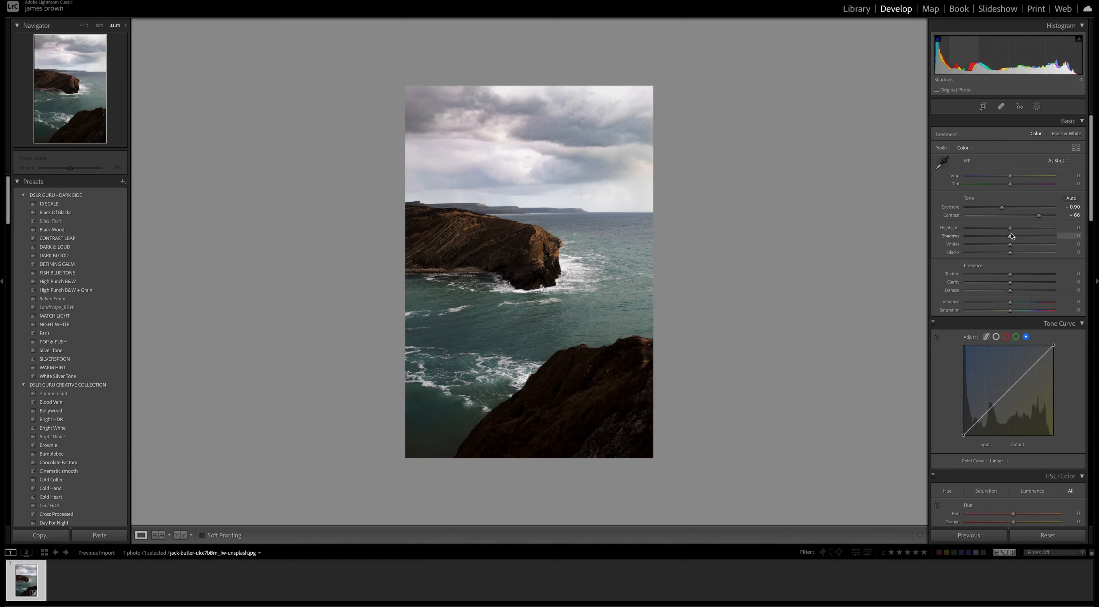
# Set Highlights to -100, Shadows to +100, Whites to -44 and Blacks to +83
pyautogui.moveTo(1012, 229); pyautogui.dragTo(910, 240)
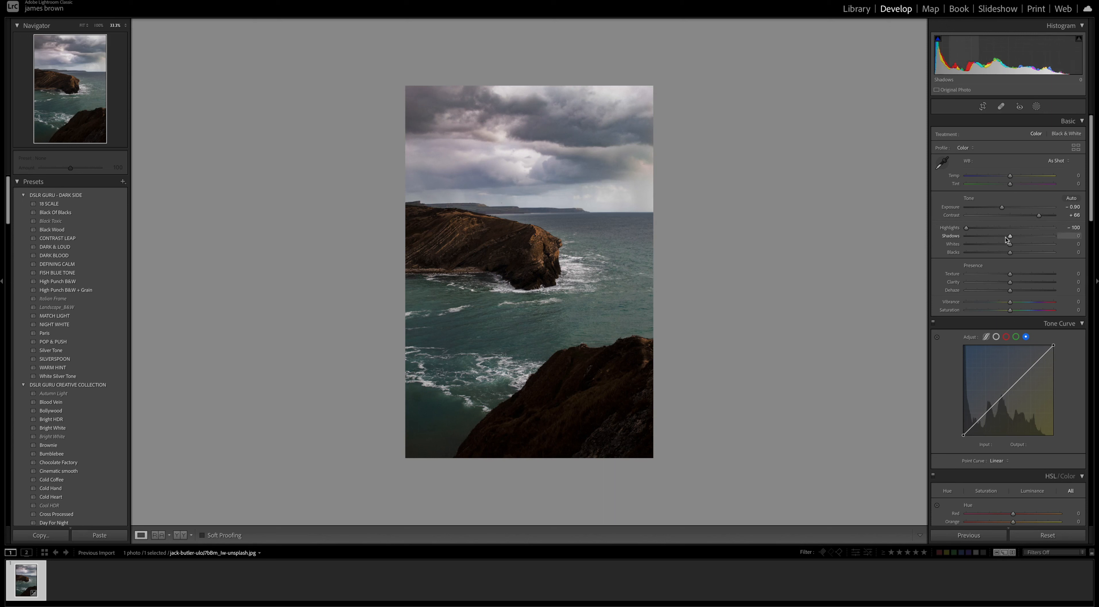
pyautogui.moveTo(1010, 238); pyautogui.dragTo(1098, 238)
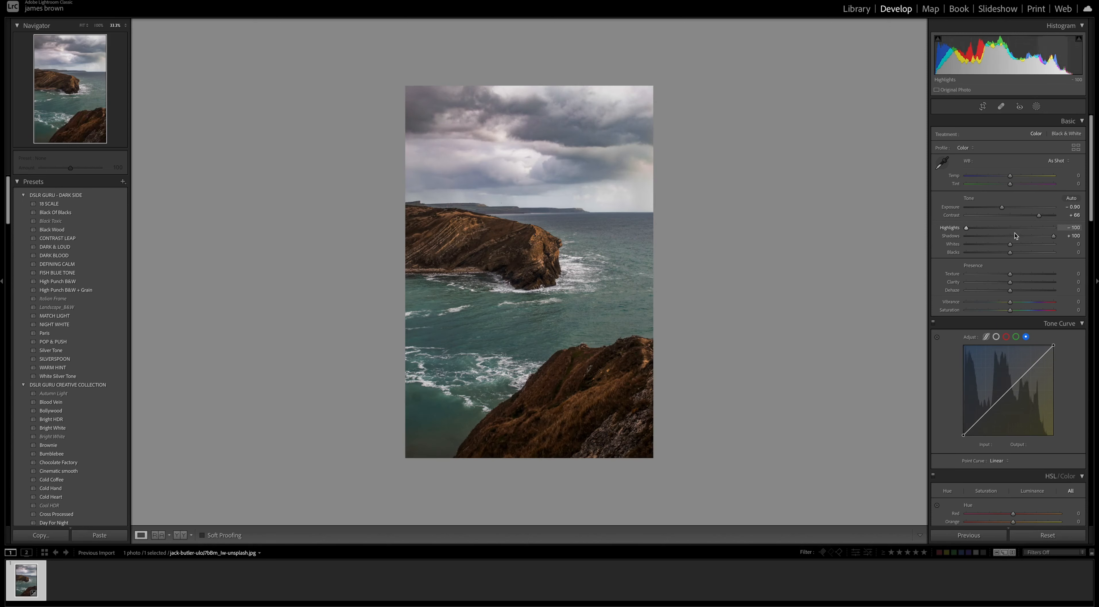
pyautogui.moveTo(1010, 247); pyautogui.dragTo(991, 251)
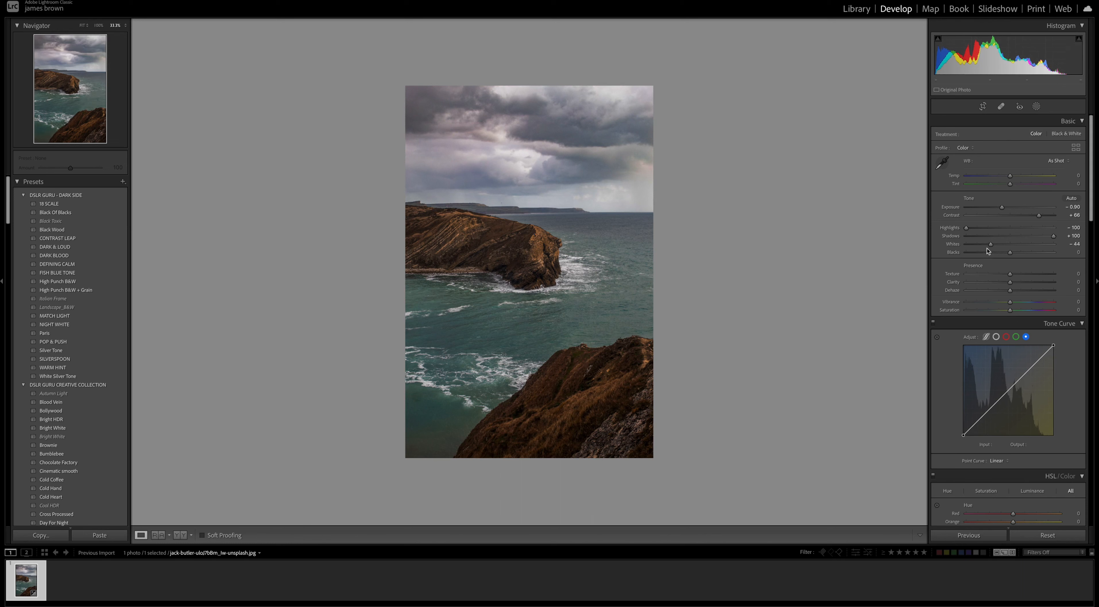
pyautogui.moveTo(1011, 255); pyautogui.dragTo(1047, 257)
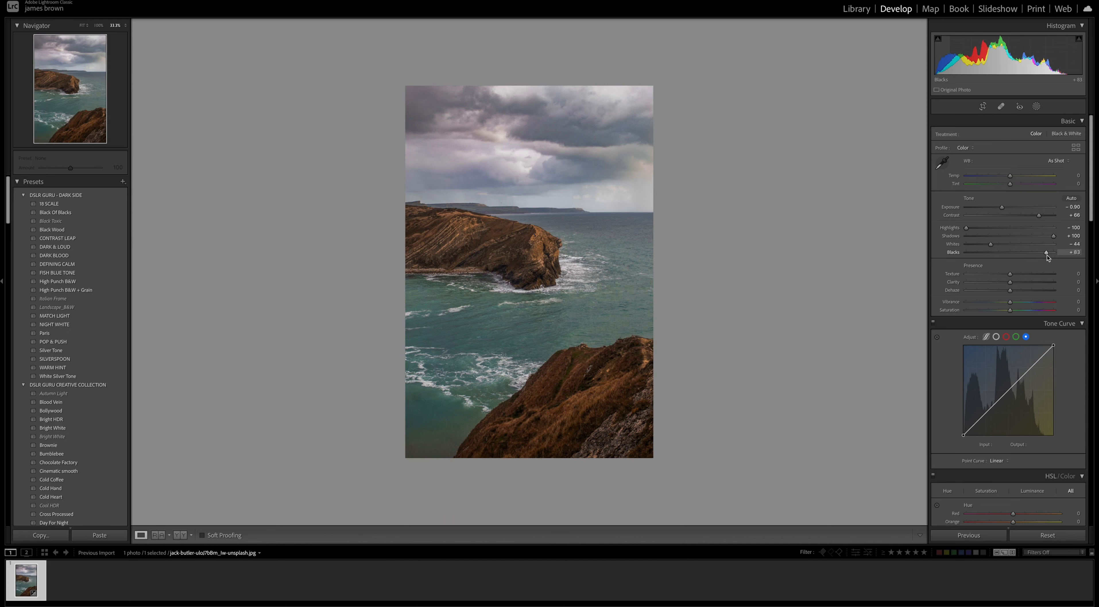
# Set Clarity to -30 and Vibrance to -11, and compare the photo side by side with the original
pyautogui.scroll(-2, 1048, 256)
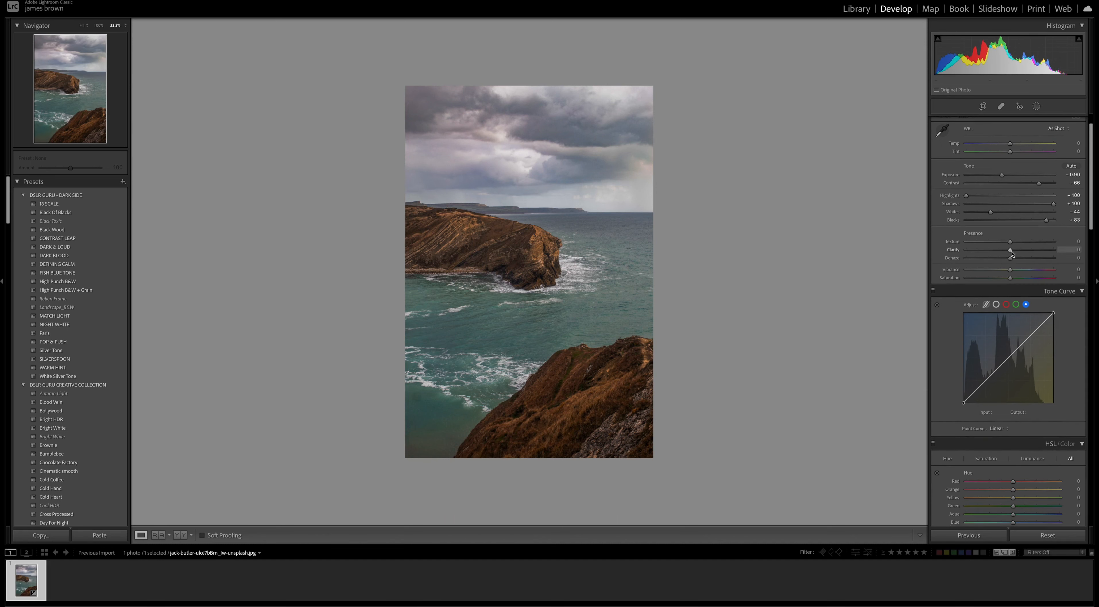
pyautogui.moveTo(1011, 252); pyautogui.dragTo(999, 255)
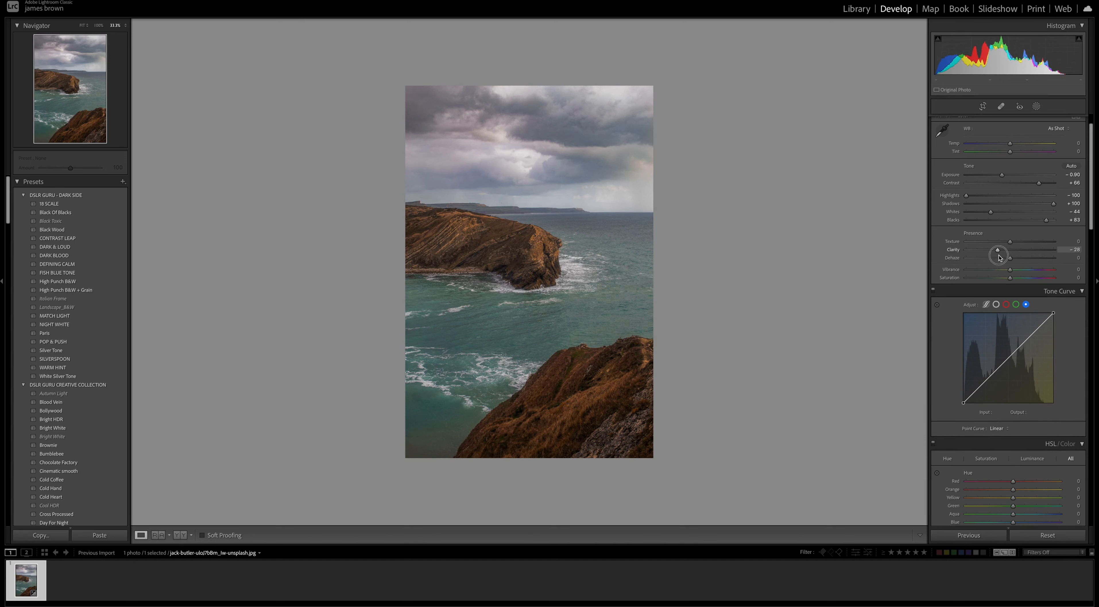
pyautogui.moveTo(999, 256); pyautogui.dragTo(998, 257)
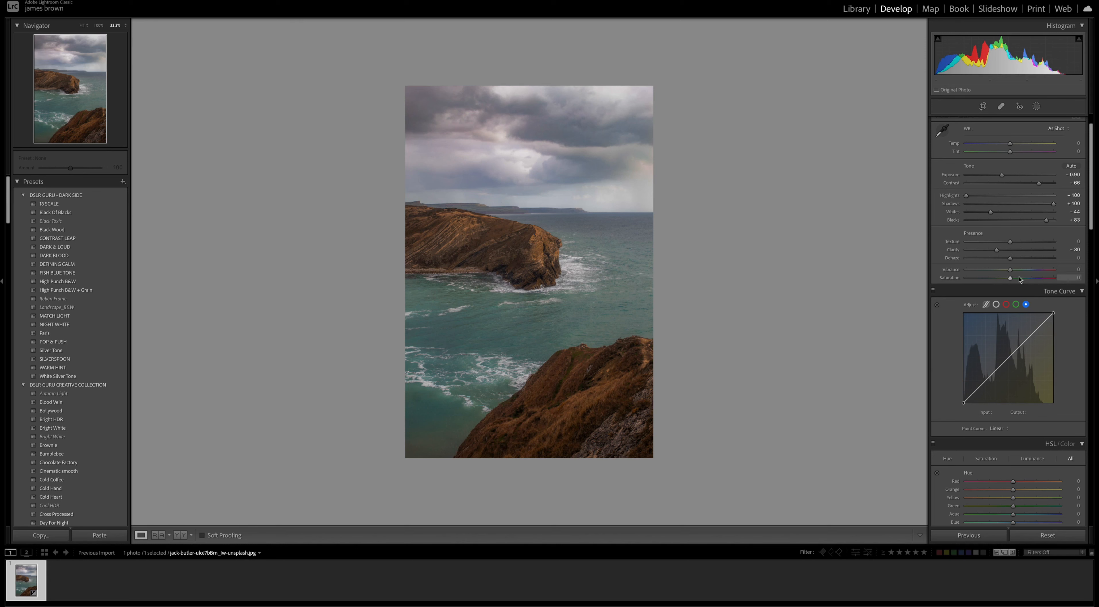
pyautogui.scroll(-3, 997, 419)
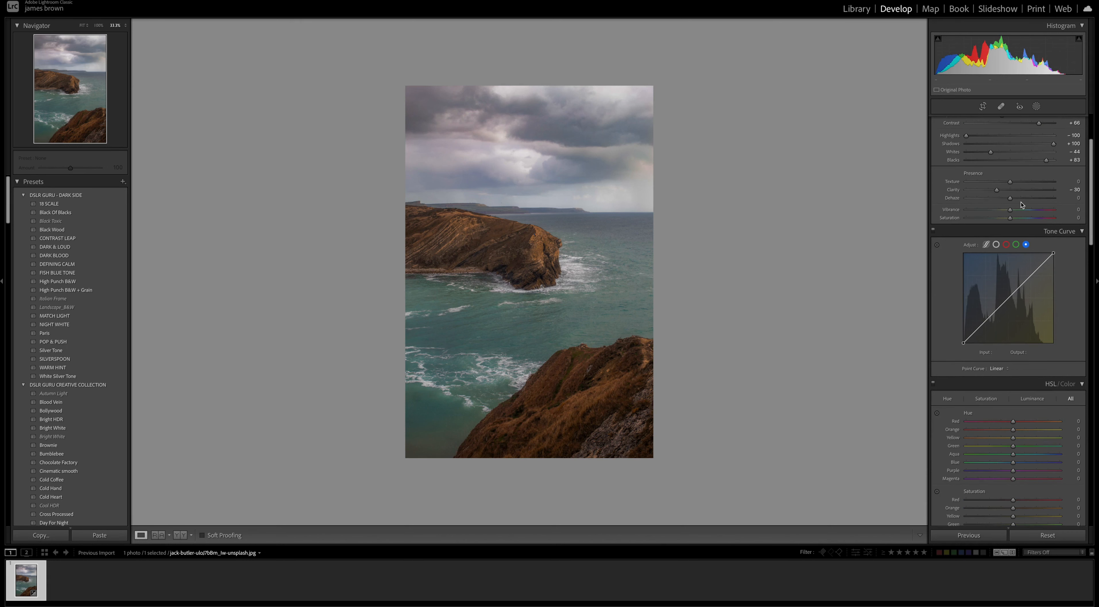
pyautogui.moveTo(1010, 209); pyautogui.dragTo(1006, 212)
pyautogui.scroll(5, 1006, 215)
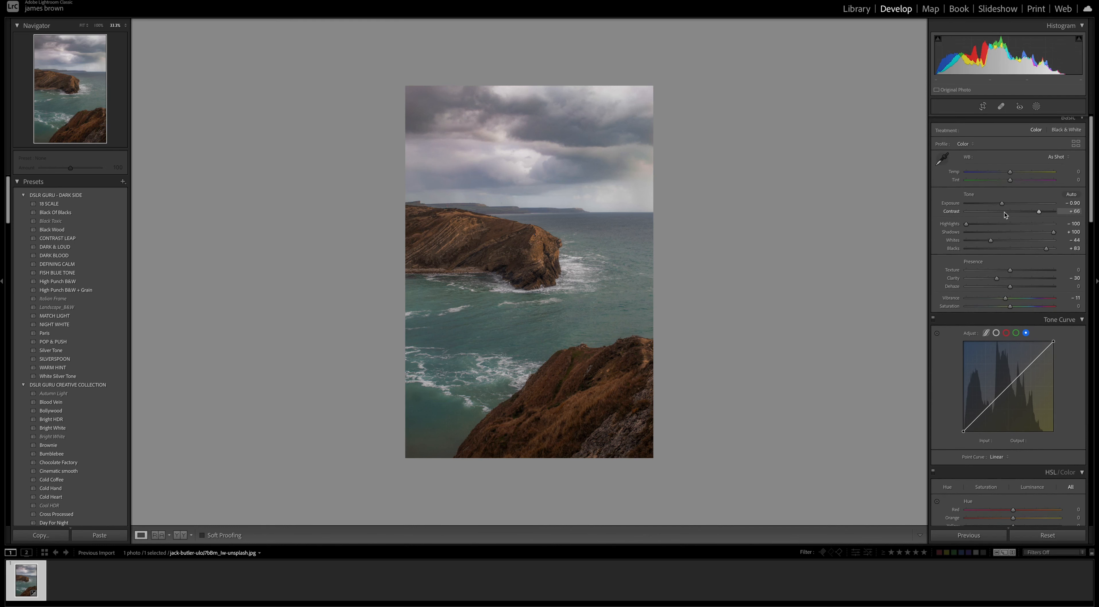
pyautogui.press('y')
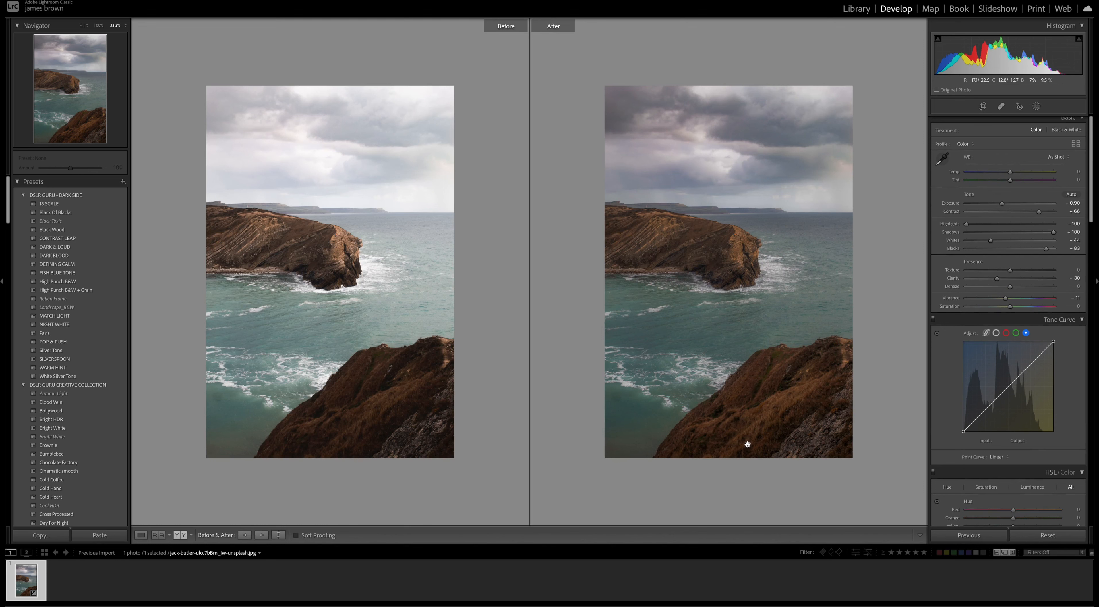
pyautogui.press('y')
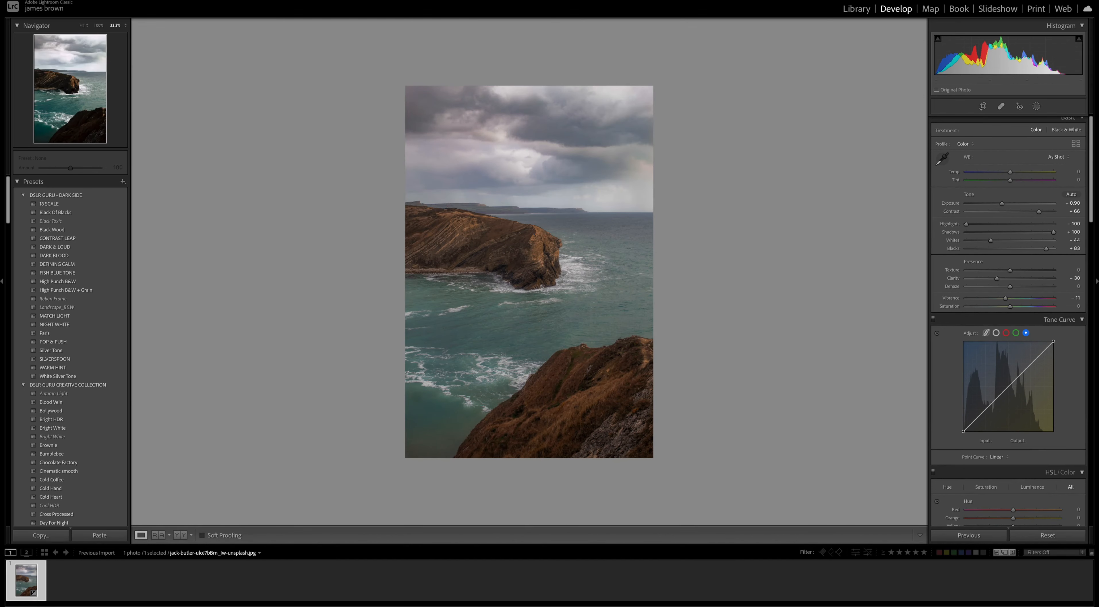
# Add highlight, midtone and shadow control points to the combined RGB point curve
pyautogui.scroll(-3, 999, 256)
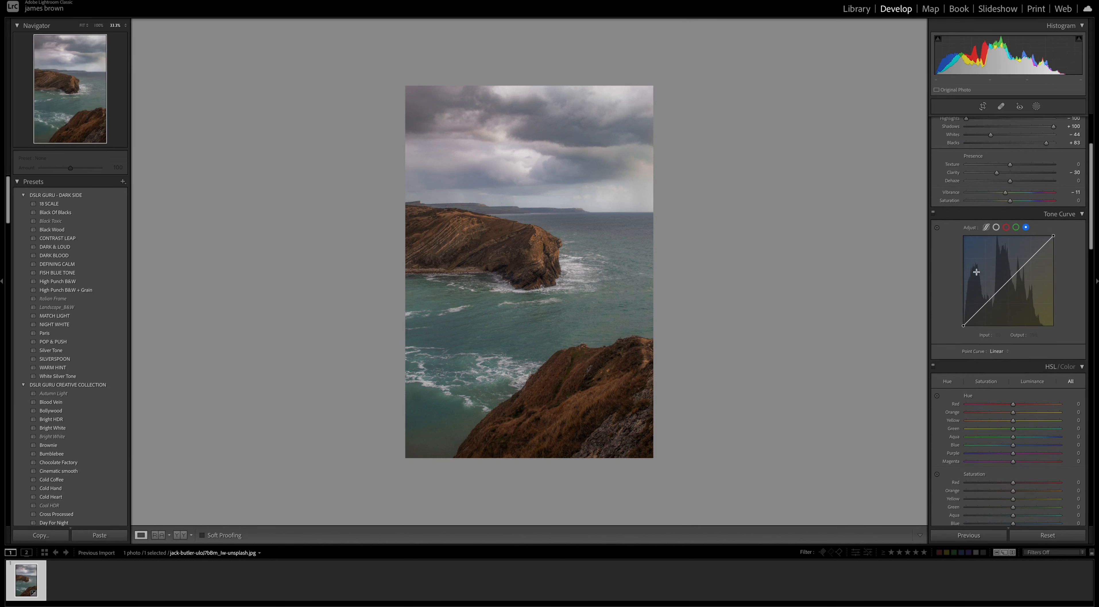
pyautogui.click(997, 227)
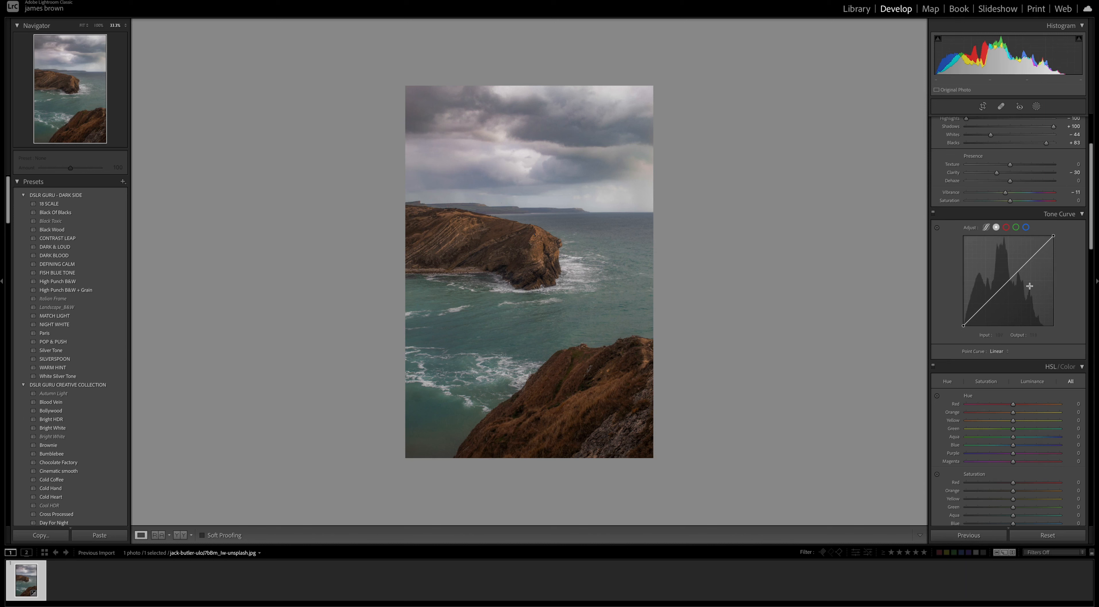
pyautogui.moveTo(1032, 257); pyautogui.dragTo(1031, 258)
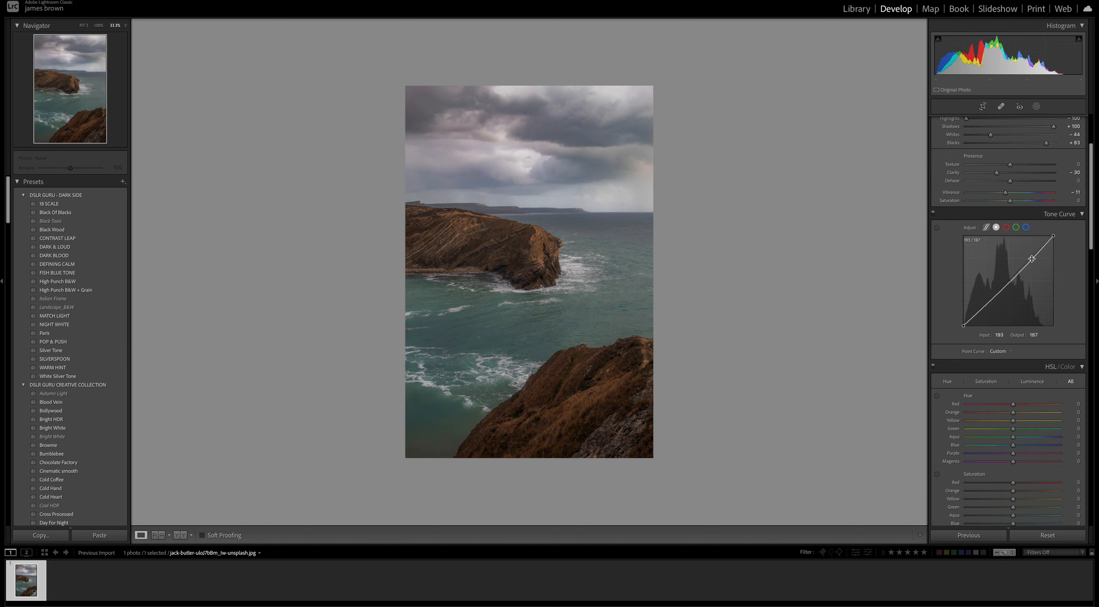
pyautogui.click(1012, 280)
pyautogui.click(986, 303)
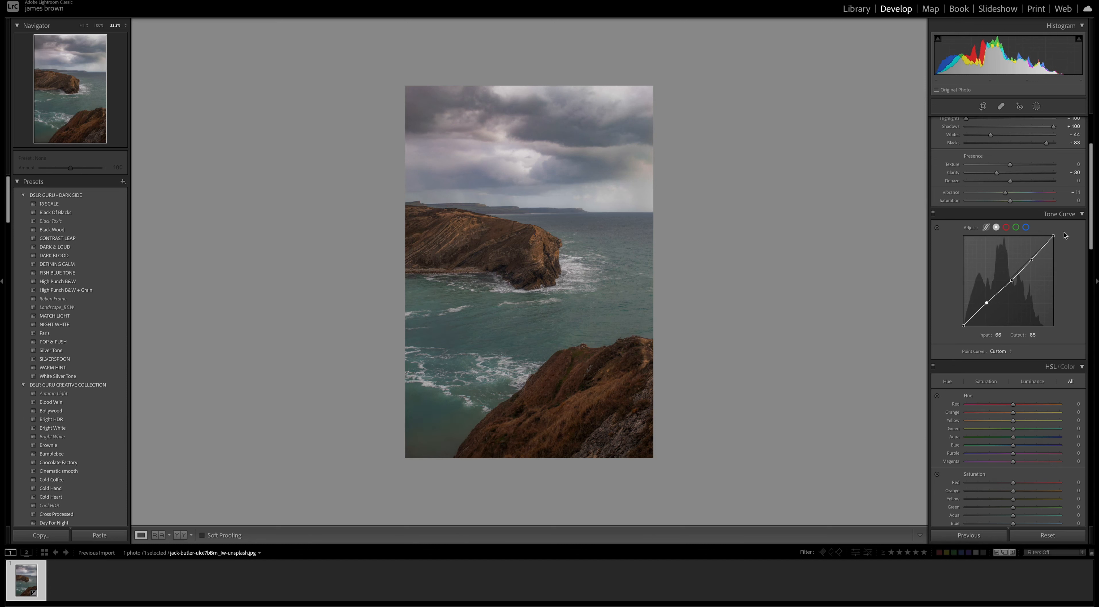
# Lower the RGB curve's white point to output 220, pull down its three inner points, raise the black point to 32, and preview without the curve
pyautogui.moveTo(1052, 236); pyautogui.dragTo(1062, 249)
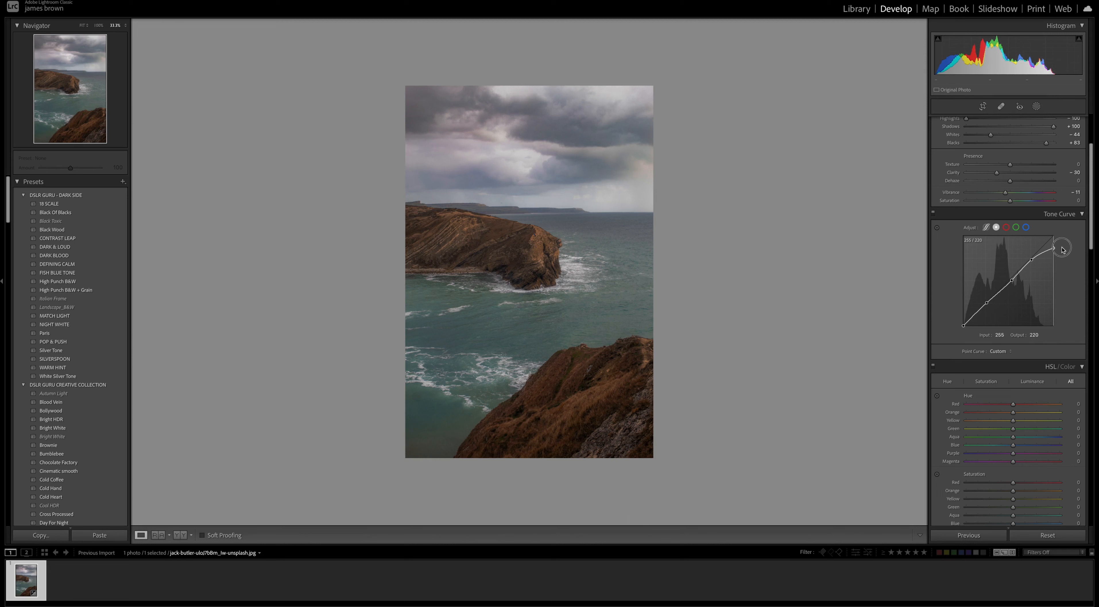
pyautogui.moveTo(1032, 260); pyautogui.dragTo(1031, 265)
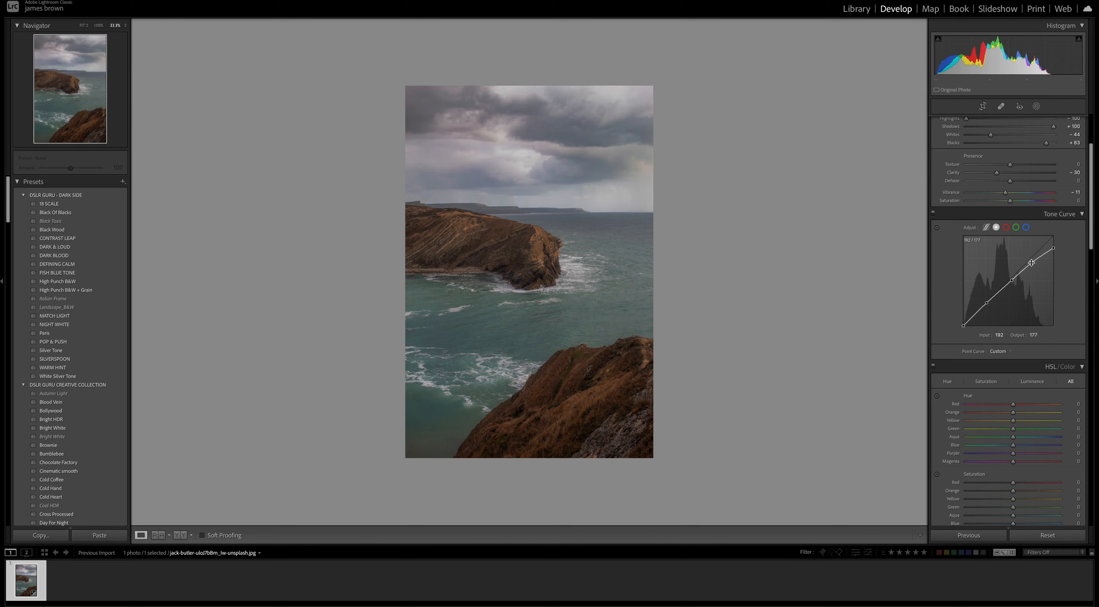
pyautogui.moveTo(1013, 283); pyautogui.dragTo(1007, 289)
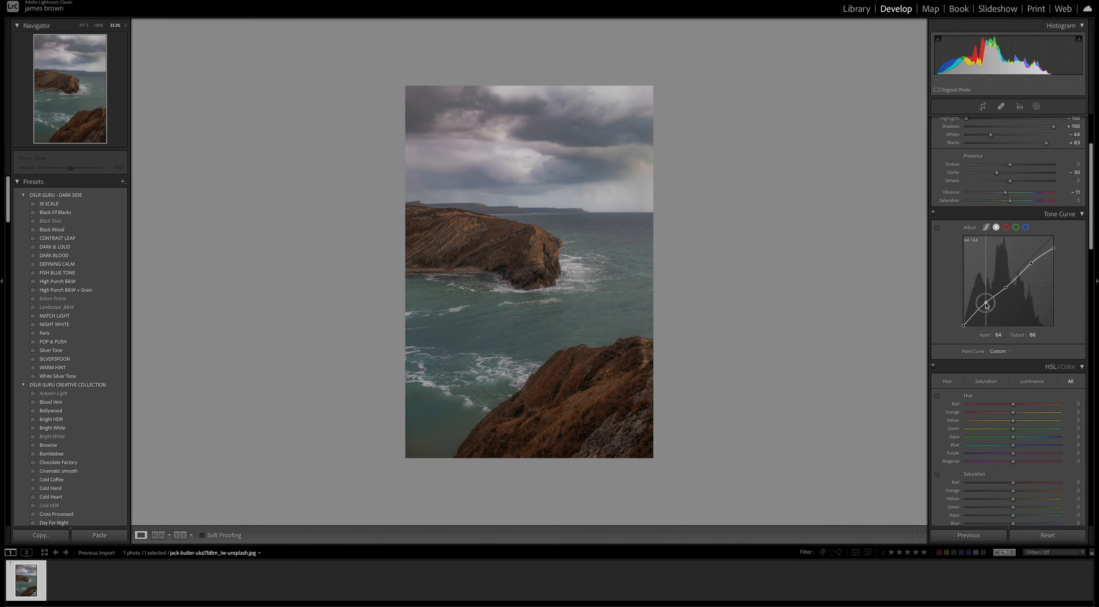
pyautogui.moveTo(987, 304); pyautogui.dragTo(958, 317)
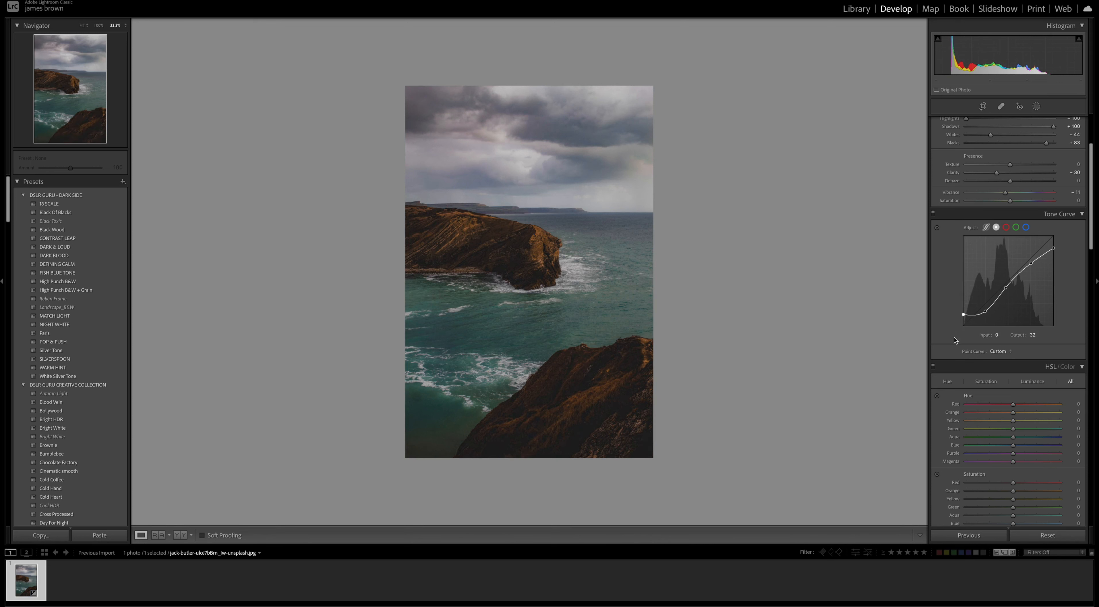
pyautogui.click(934, 213)
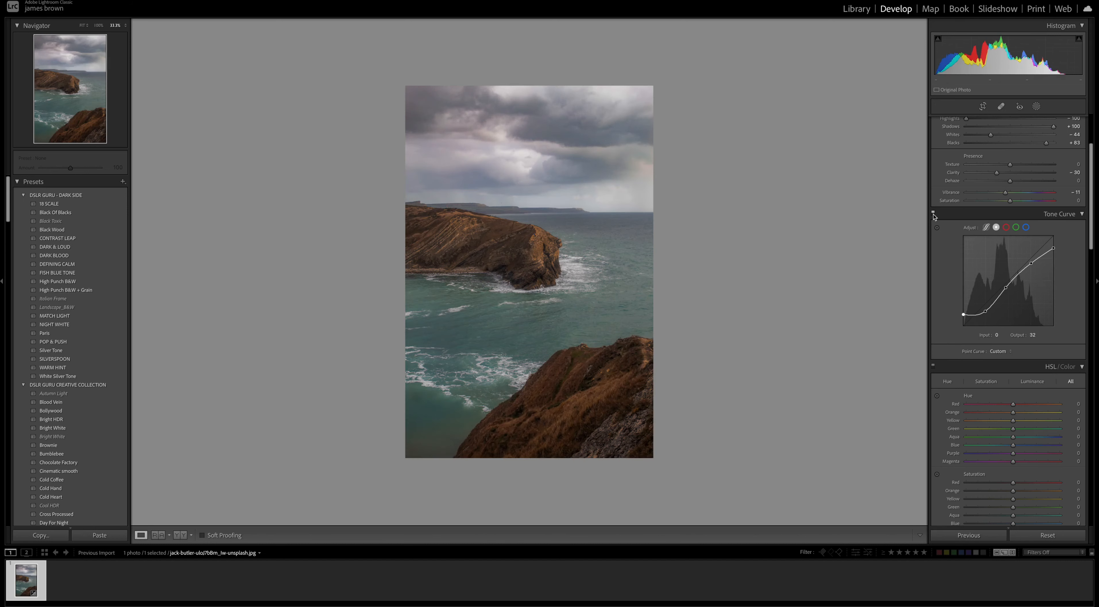
pyautogui.click(934, 213)
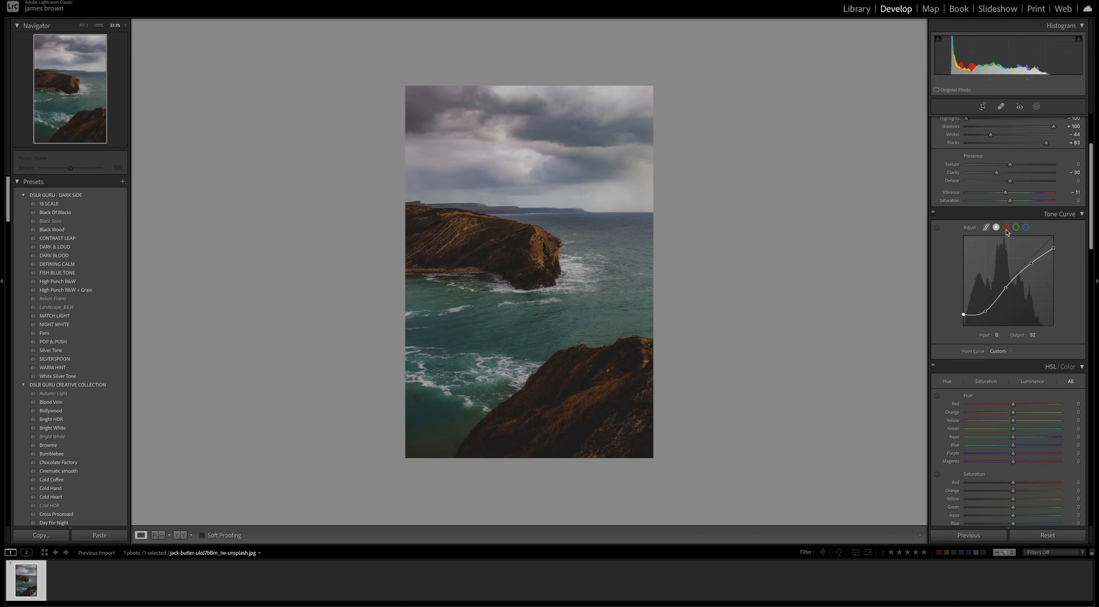
# Copy the RGB curve's settings into the red channel and raise the red curve's white point to output 255
pyautogui.rightClick(1011, 259)
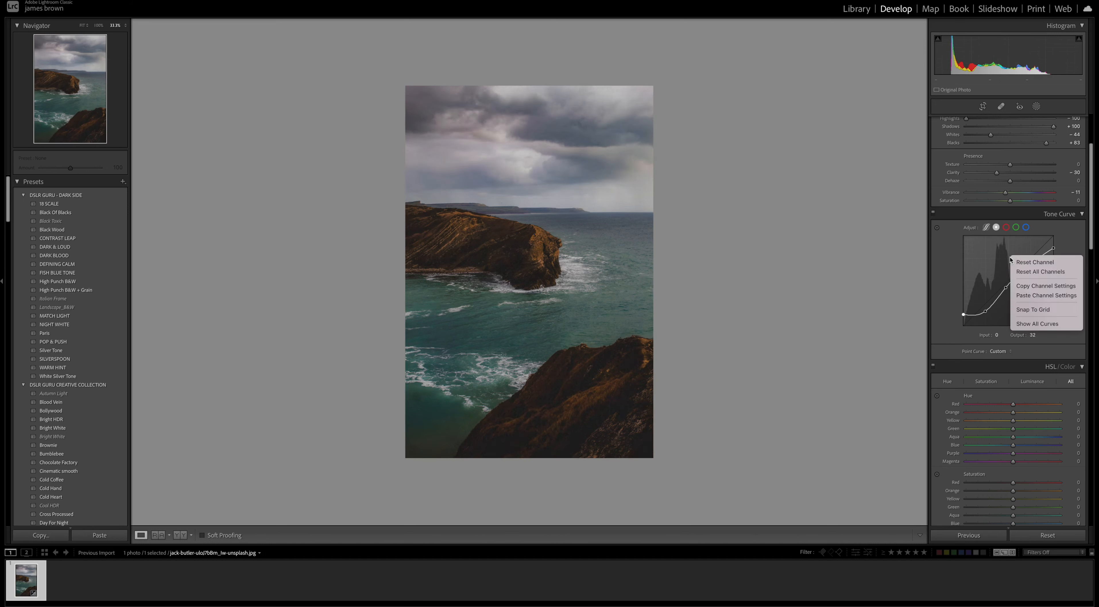
pyautogui.click(1057, 286)
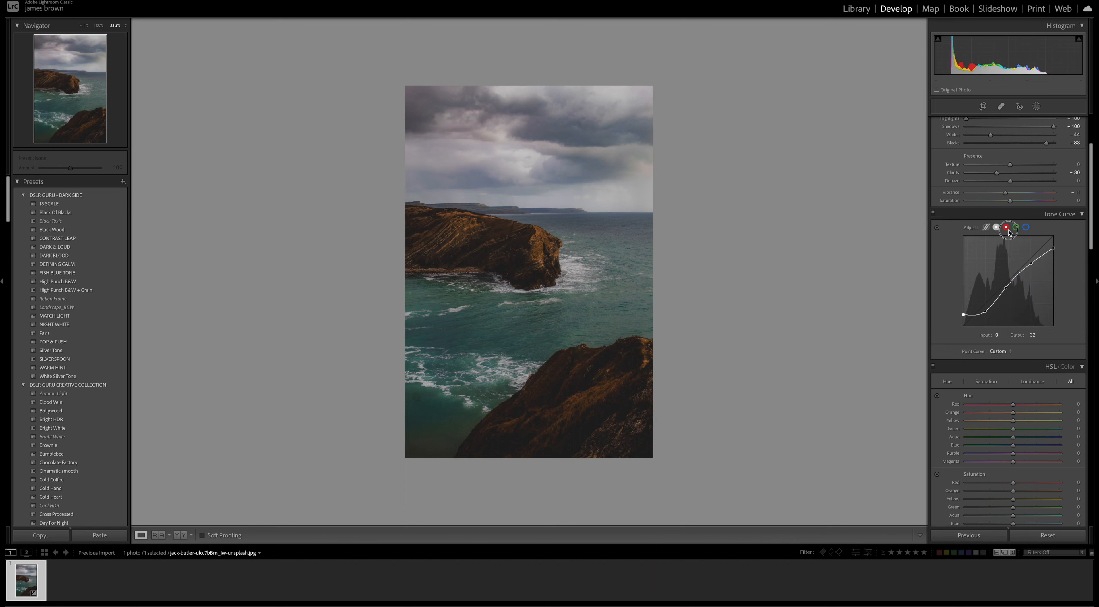
pyautogui.click(1007, 229)
pyautogui.rightClick(1007, 250)
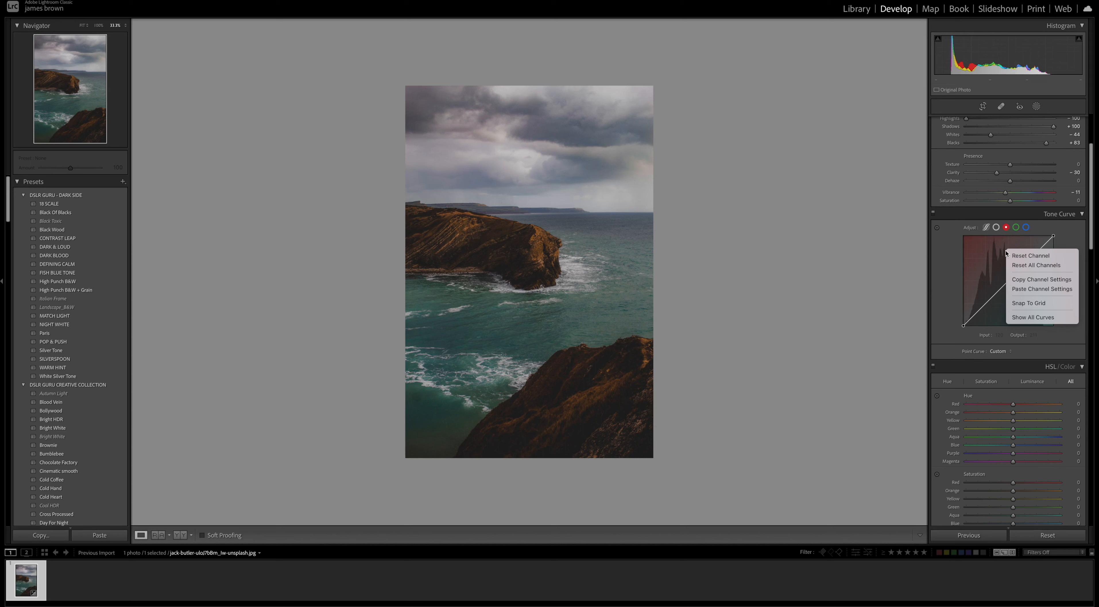
pyautogui.click(1053, 289)
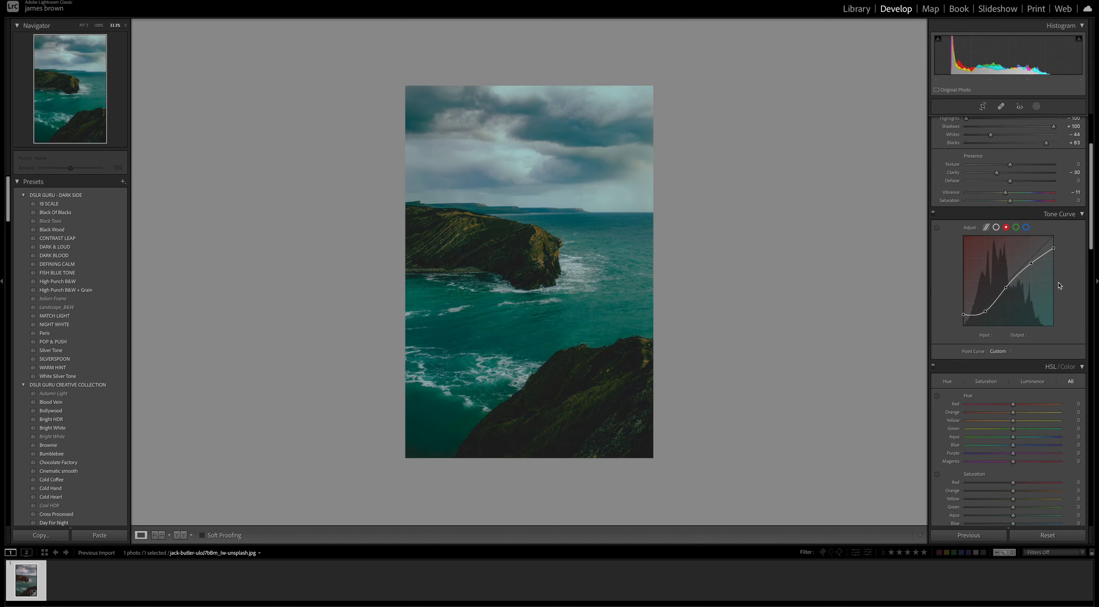
pyautogui.moveTo(1054, 248); pyautogui.dragTo(1059, 229)
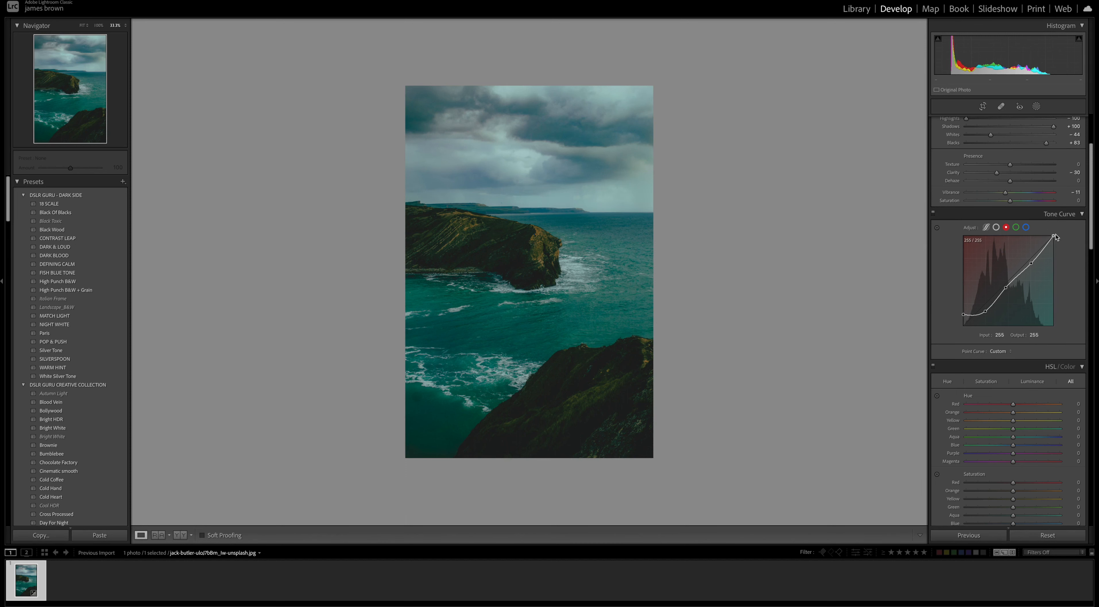
# Paste the copied curve into the green channel and raise its white point to output 255
pyautogui.click(1016, 227)
pyautogui.rightClick(1017, 241)
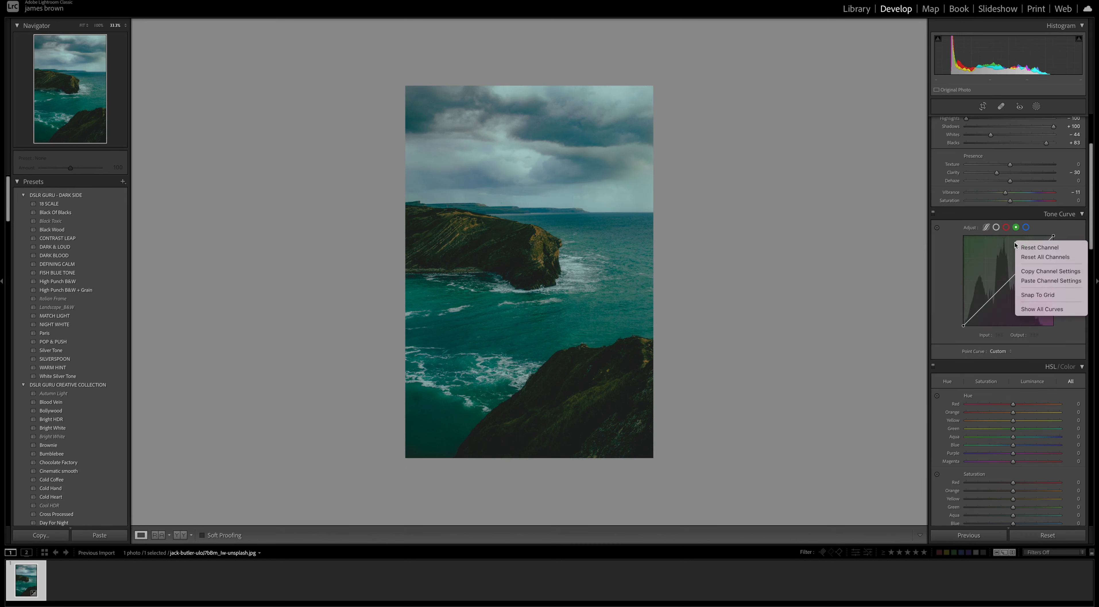
pyautogui.click(1044, 281)
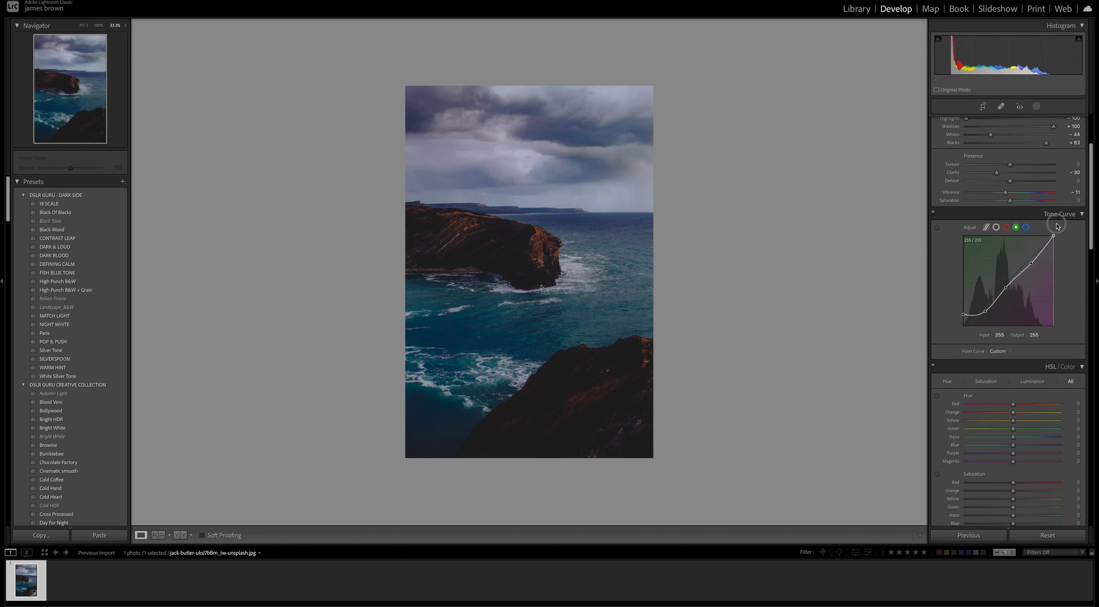
# Paste the copied curve settings into the blue channel
pyautogui.click(1028, 227)
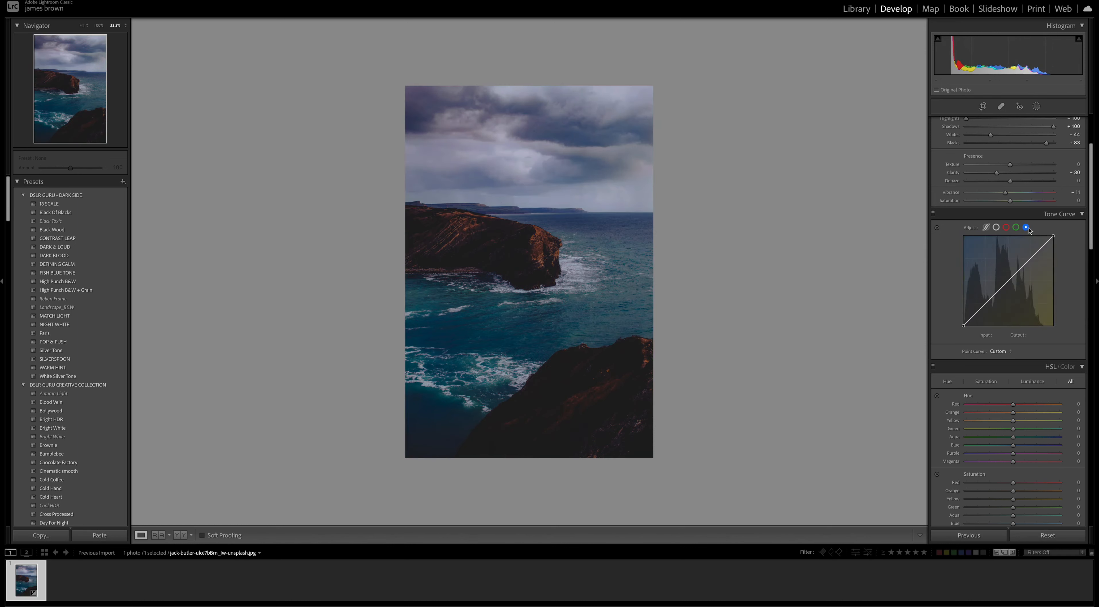
pyautogui.rightClick(1001, 254)
pyautogui.click(1019, 291)
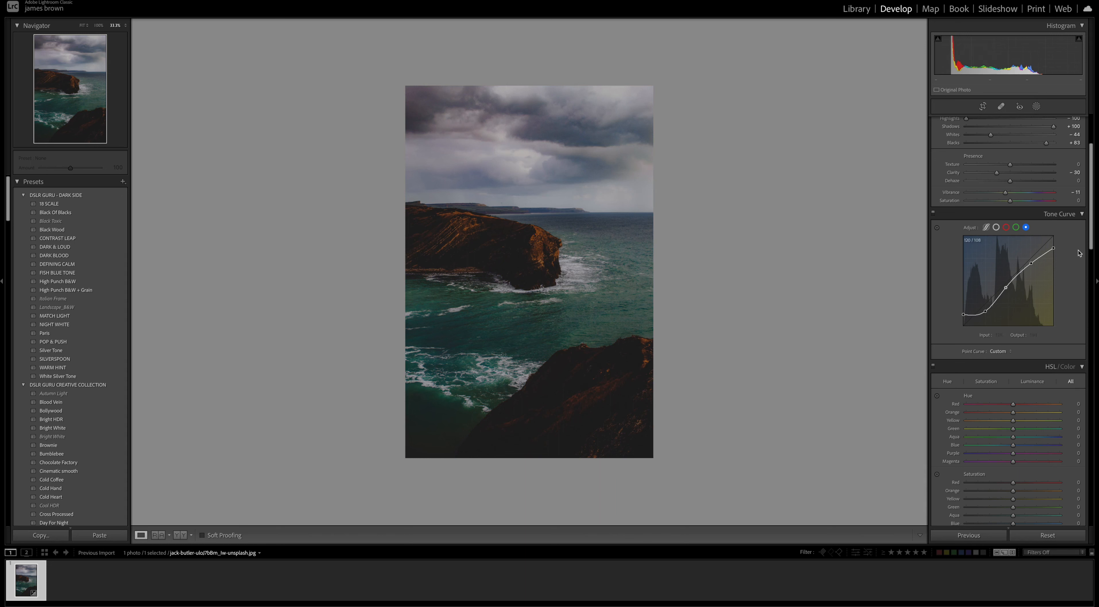
# Compare the photo with and without the tone curve adjustments
pyautogui.scroll(-3, 1042, 268)
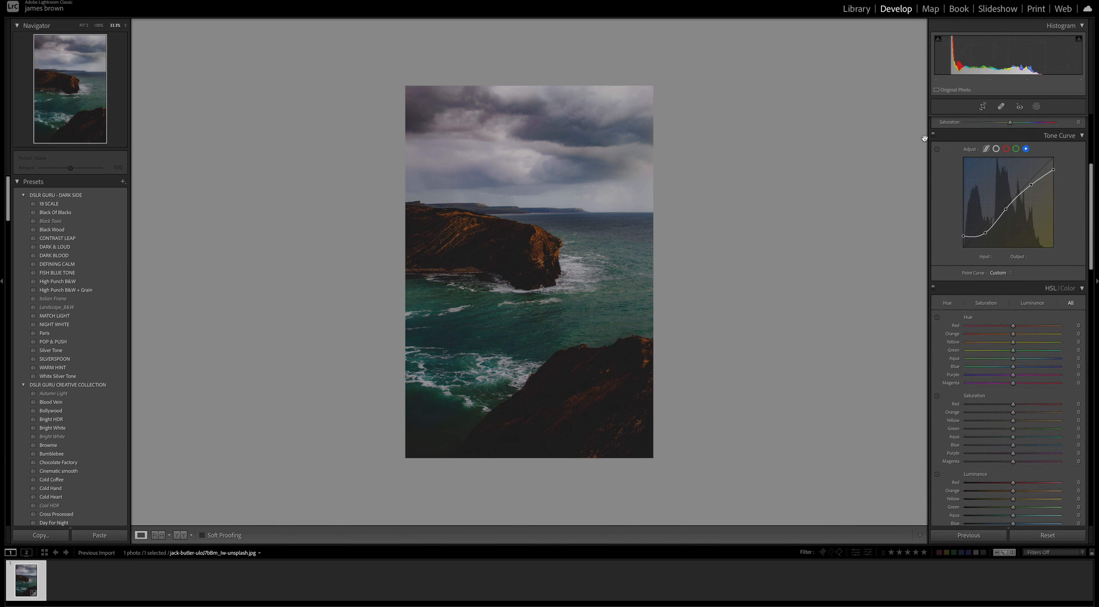
pyautogui.click(933, 135)
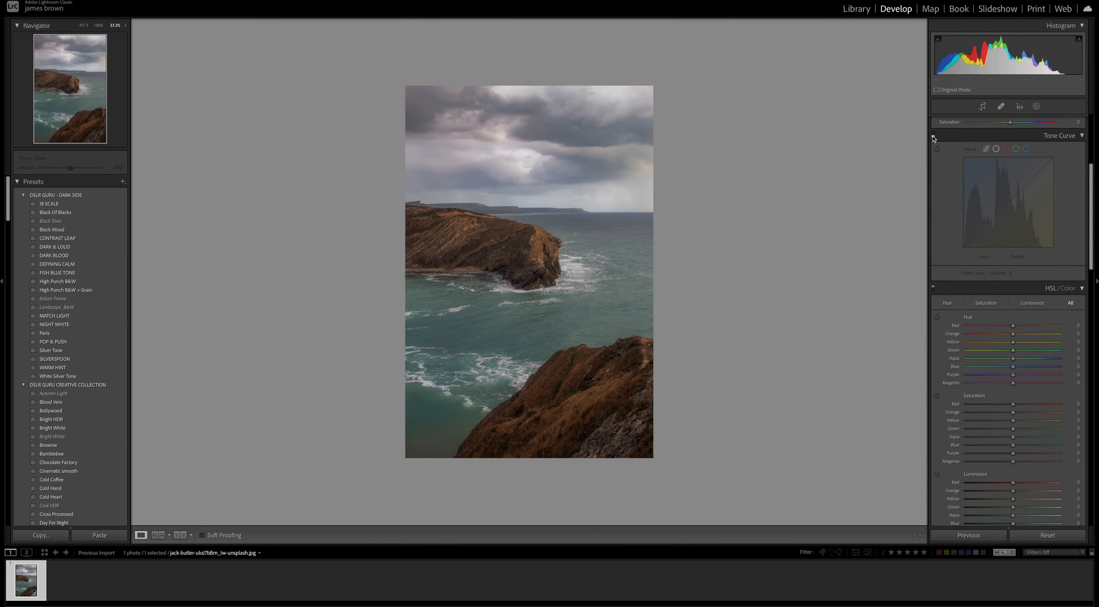
pyautogui.click(934, 135)
pyautogui.click(933, 136)
pyautogui.click(933, 136)
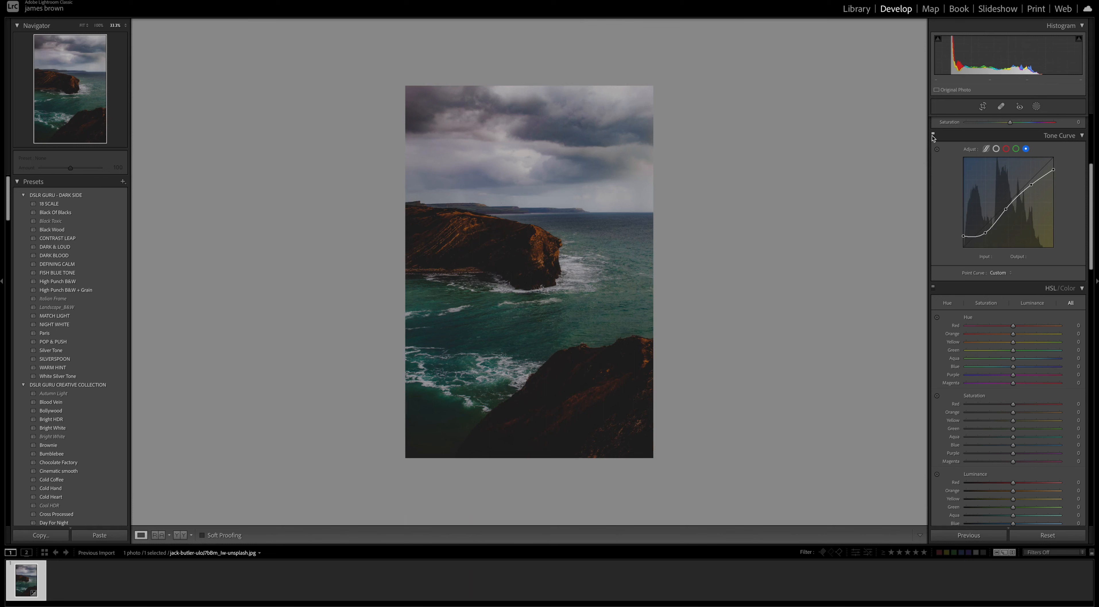
# Set the HSL hues to Orange +36, Yellow +4, Green -42, Purple +10 and Magenta +26
pyautogui.scroll(-5, 944, 181)
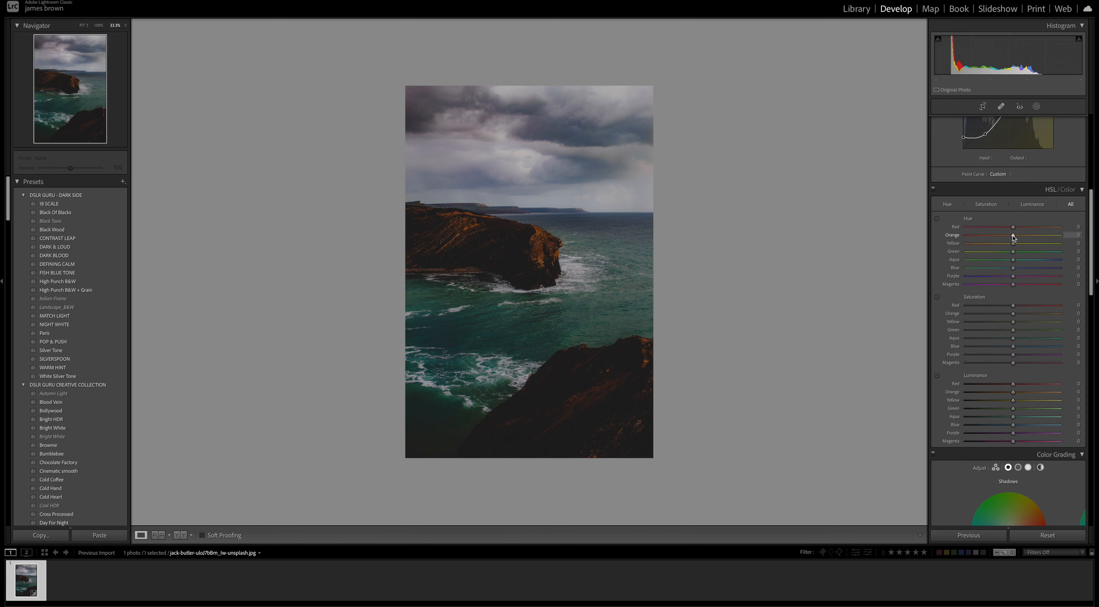
pyautogui.moveTo(1013, 237); pyautogui.dragTo(1029, 234)
pyautogui.moveTo(1013, 243); pyautogui.dragTo(1016, 245)
pyautogui.moveTo(1014, 253); pyautogui.dragTo(993, 254)
pyautogui.moveTo(1014, 277); pyautogui.dragTo(1027, 287)
# Lower HSL saturation to Red -8, Orange -70, Yellow -54, Green -100, Aqua -91, Blue -70, Purple -10 and Magenta -20
pyautogui.scroll(-2, 1005, 239)
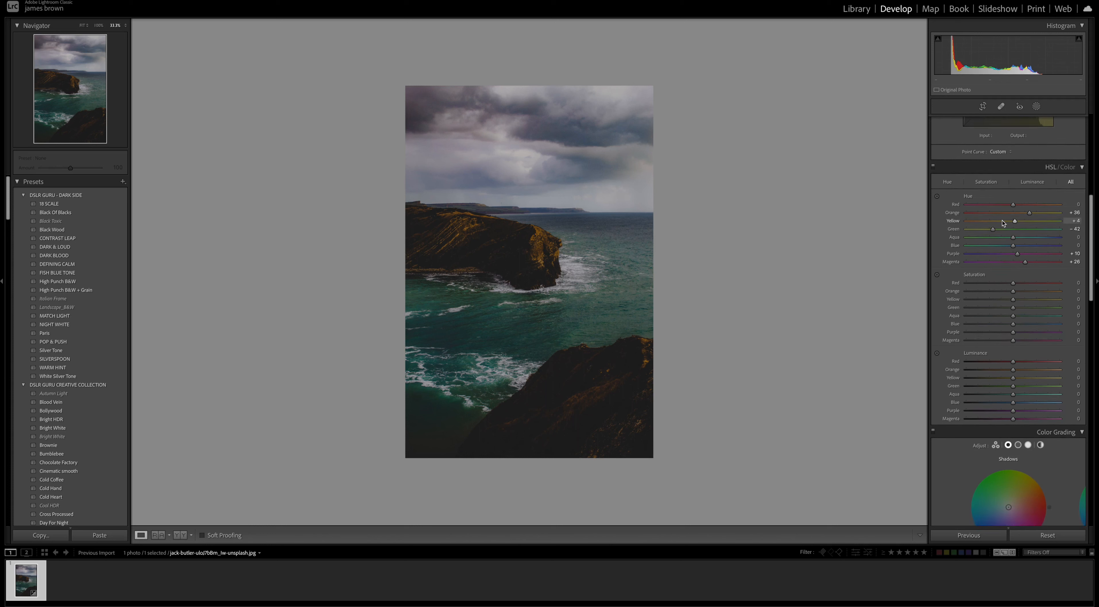
pyautogui.moveTo(1014, 289); pyautogui.dragTo(1009, 289)
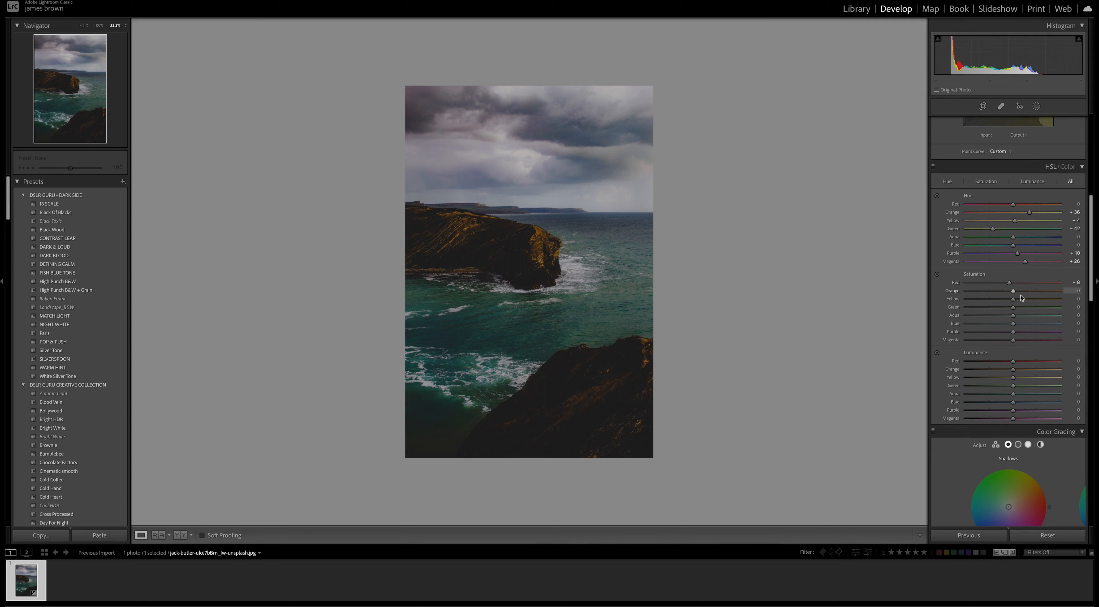
pyautogui.moveTo(1013, 292); pyautogui.dragTo(982, 295)
pyautogui.moveTo(1014, 299); pyautogui.dragTo(990, 303)
pyautogui.moveTo(1014, 307); pyautogui.dragTo(917, 328)
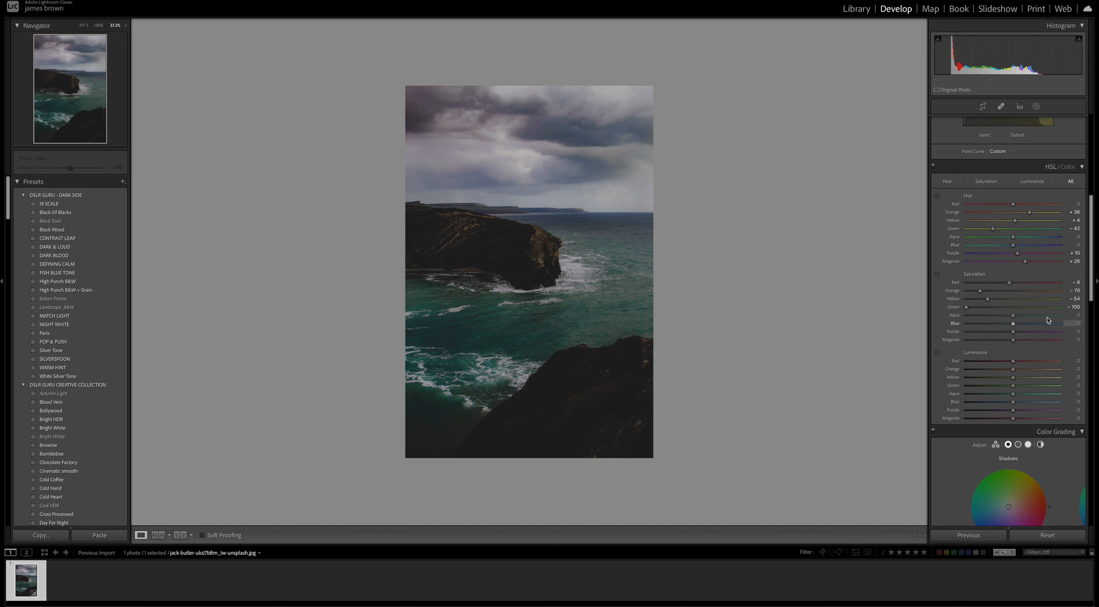
pyautogui.moveTo(1016, 317); pyautogui.dragTo(971, 320)
pyautogui.moveTo(1014, 323); pyautogui.dragTo(982, 328)
pyautogui.moveTo(1014, 333); pyautogui.dragTo(1003, 343)
# Set HSL luminance to Red -13, Orange +24, Yellow +26, Green -20 and Blue -24, and preview the photo without the HSL changes
pyautogui.scroll(-3, 1009, 334)
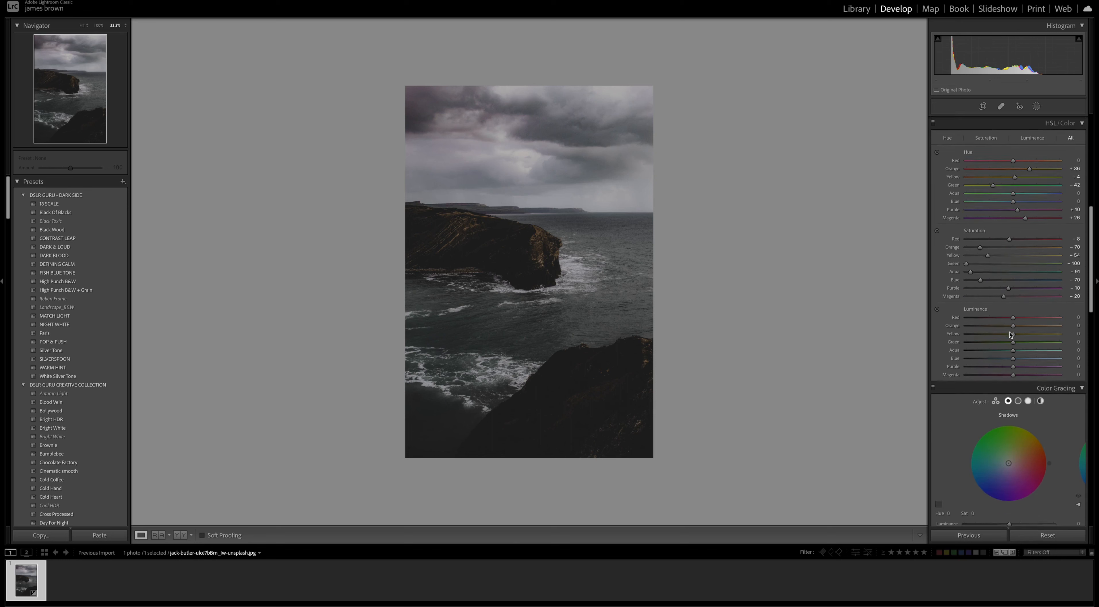
pyautogui.moveTo(1013, 282); pyautogui.dragTo(1004, 322)
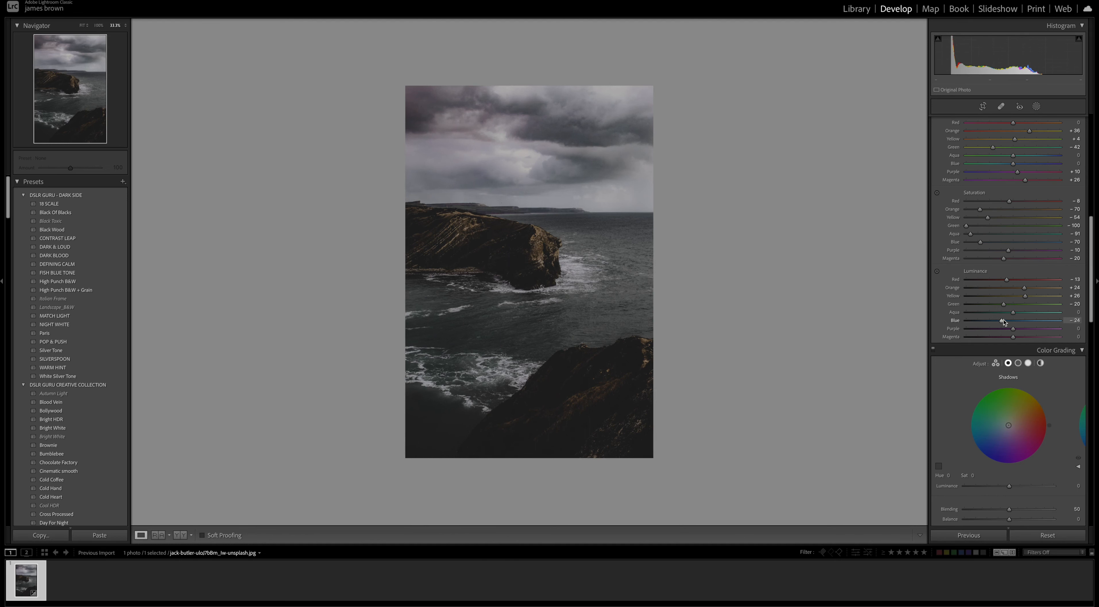
pyautogui.scroll(1, 977, 204)
pyautogui.scroll(2, 978, 204)
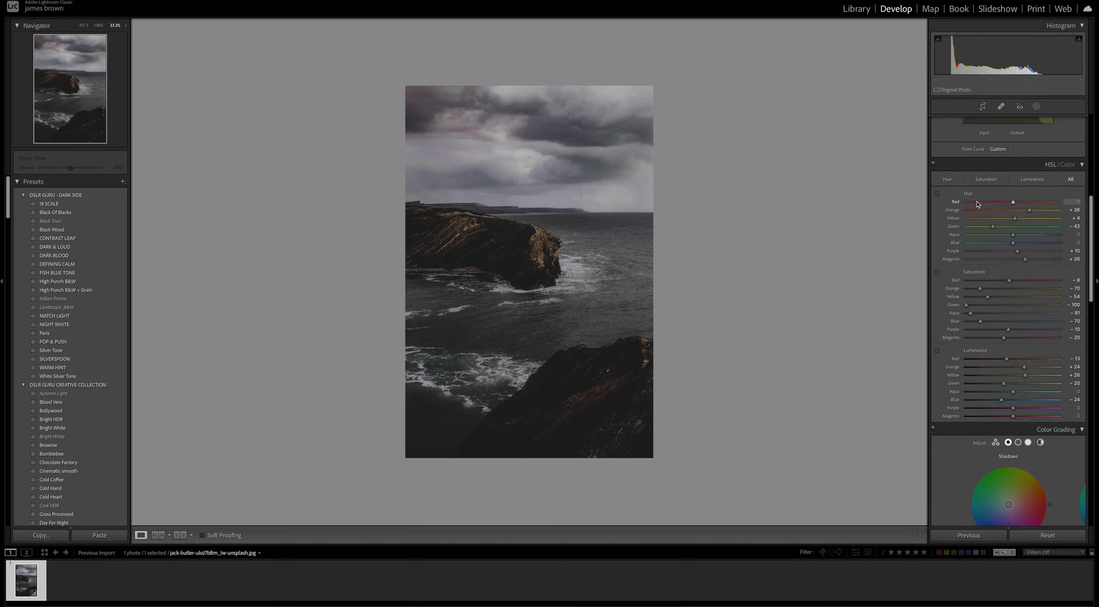
pyautogui.click(933, 166)
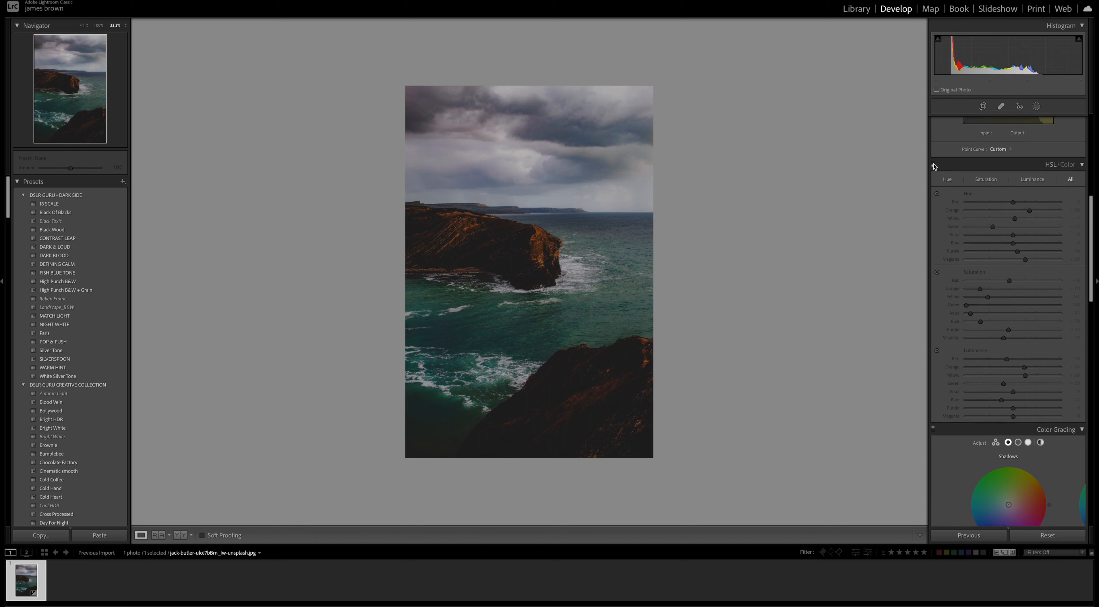
pyautogui.click(933, 165)
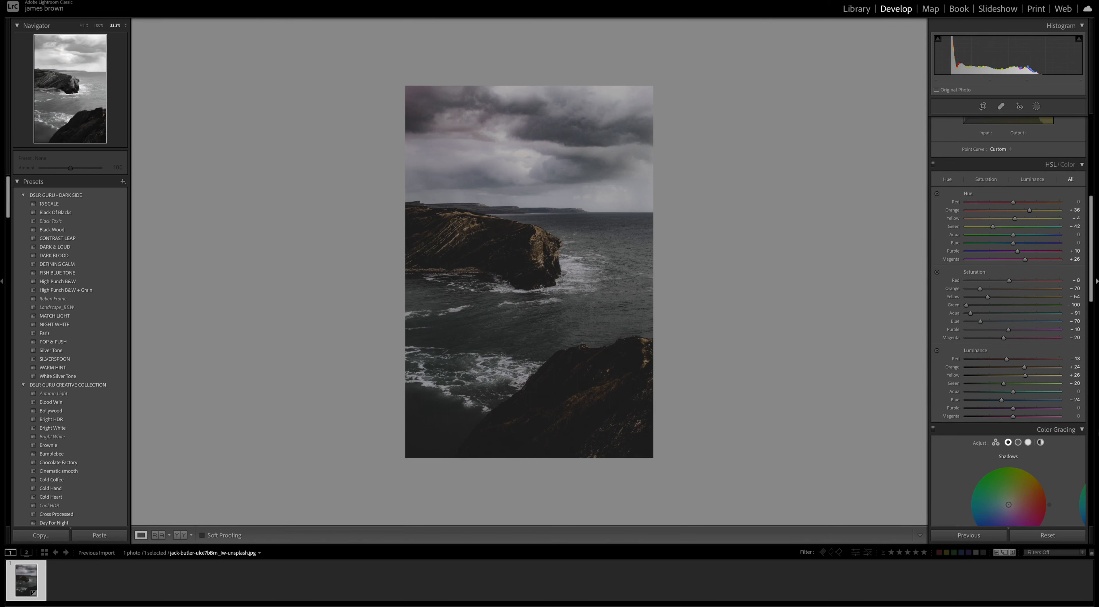
# Color grade the shadows with hue 205, saturation 17 and luminance -32, and set blending to 100
pyautogui.scroll(-10, 1018, 441)
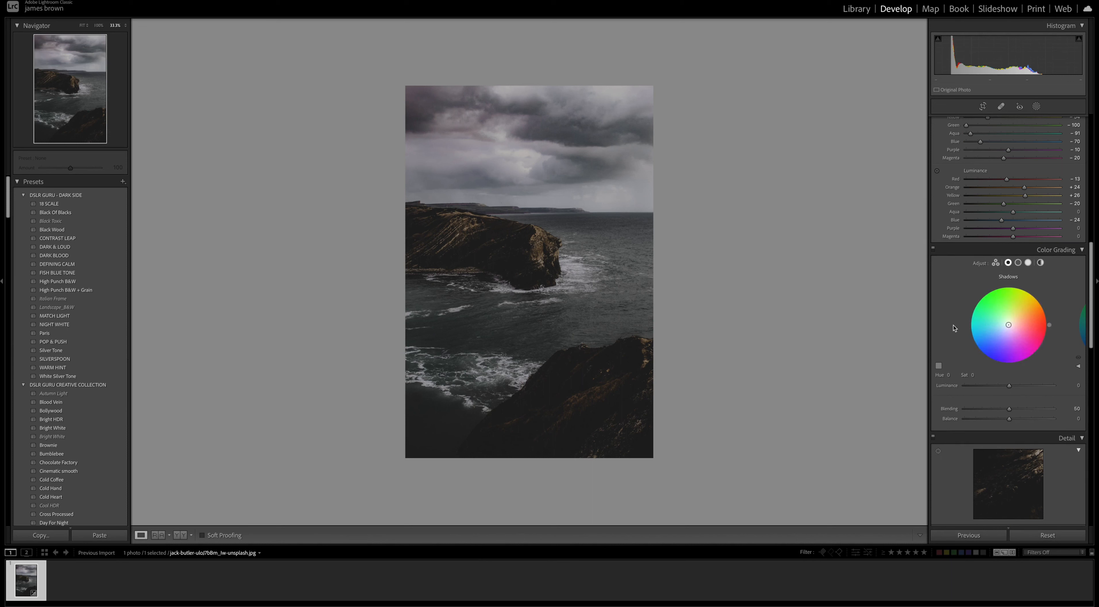
pyautogui.click(948, 374)
pyautogui.write('205')
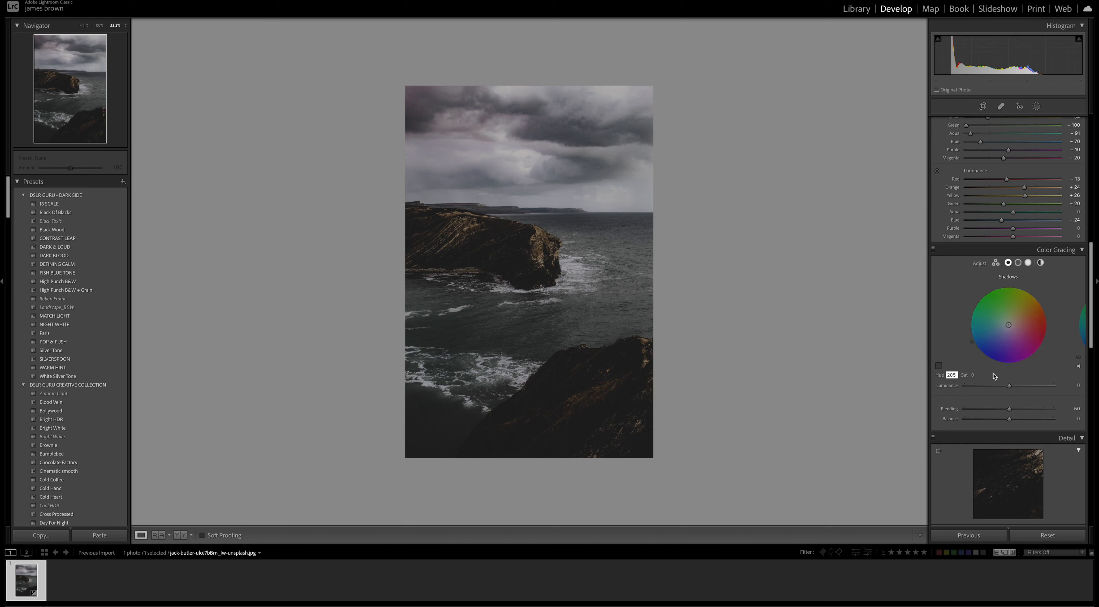
pyautogui.press('Tab')
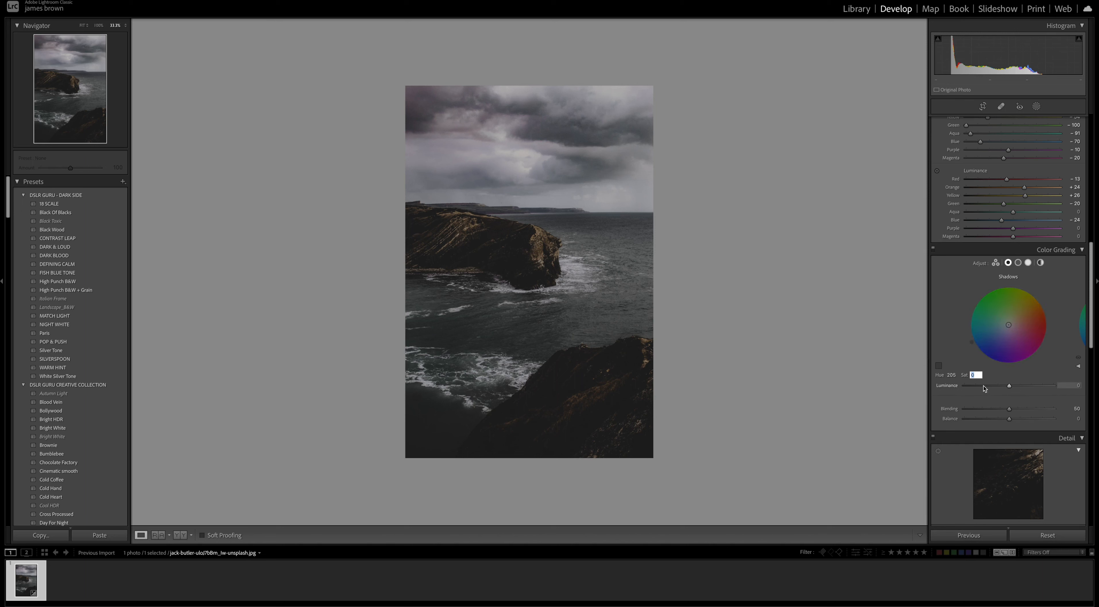
pyautogui.write('17')
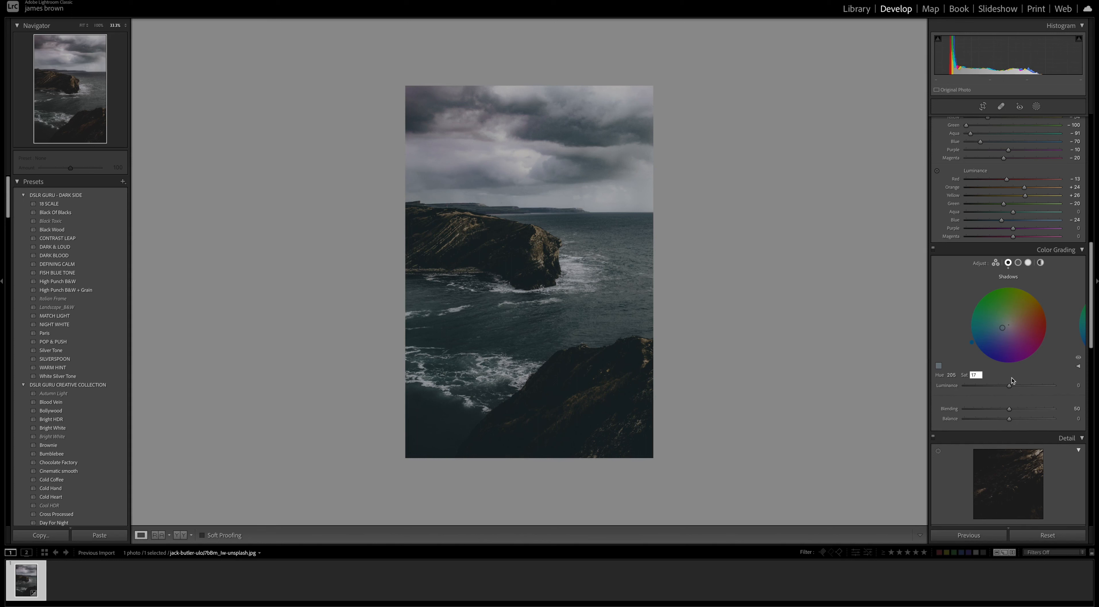
pyautogui.press('Return')
pyautogui.moveTo(1011, 387); pyautogui.dragTo(997, 387)
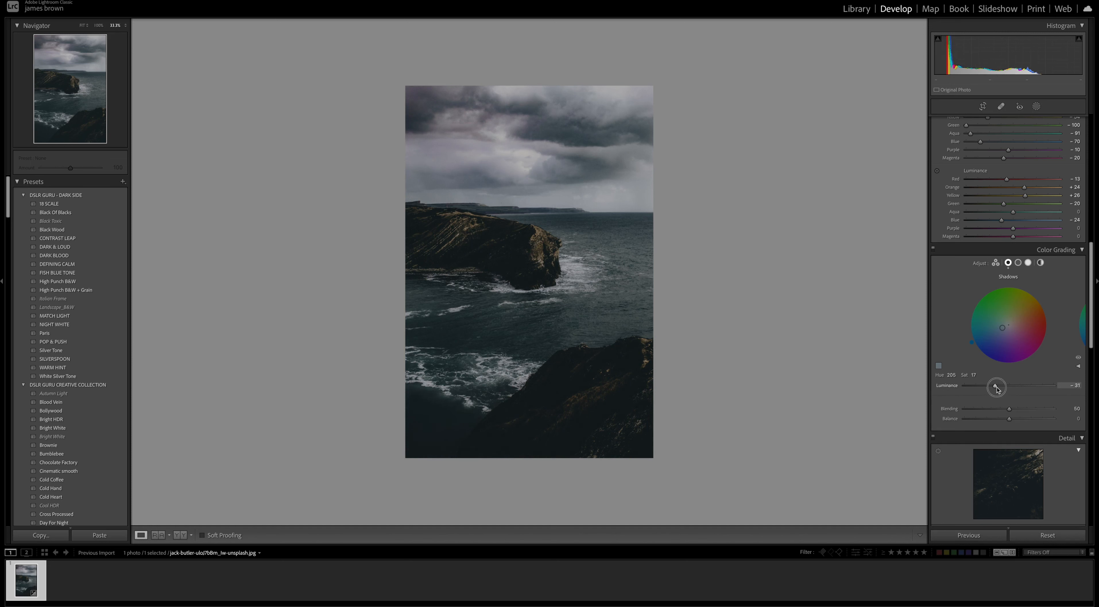
pyautogui.moveTo(997, 387); pyautogui.dragTo(996, 387)
pyautogui.moveTo(1010, 409); pyautogui.dragTo(1095, 407)
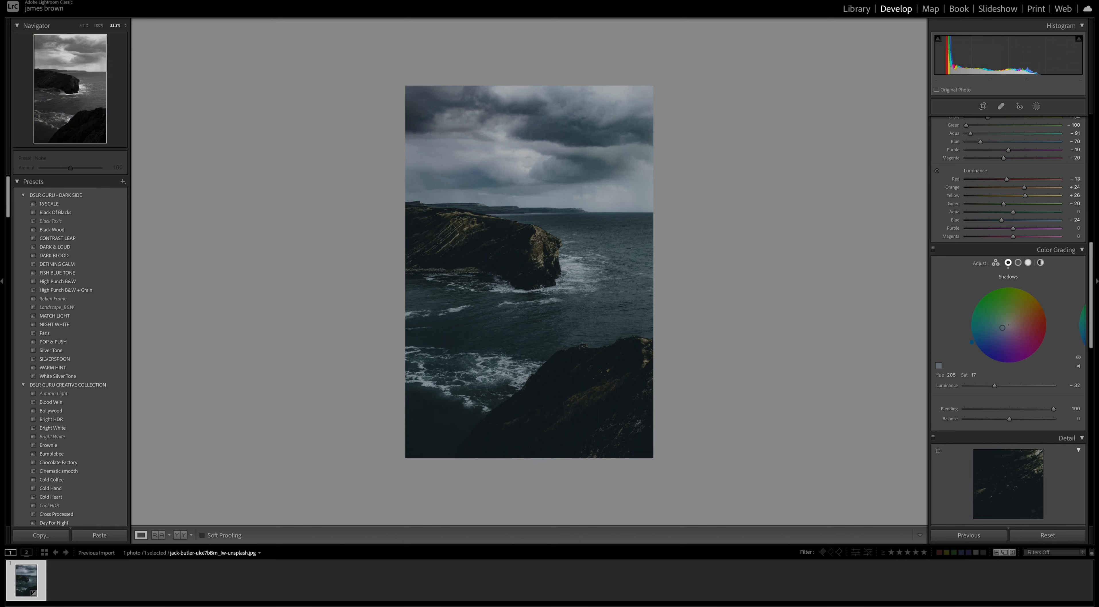
# Set the sharpening amount to 60 and both luminance and color noise reduction to 25
pyautogui.scroll(-5, 1059, 386)
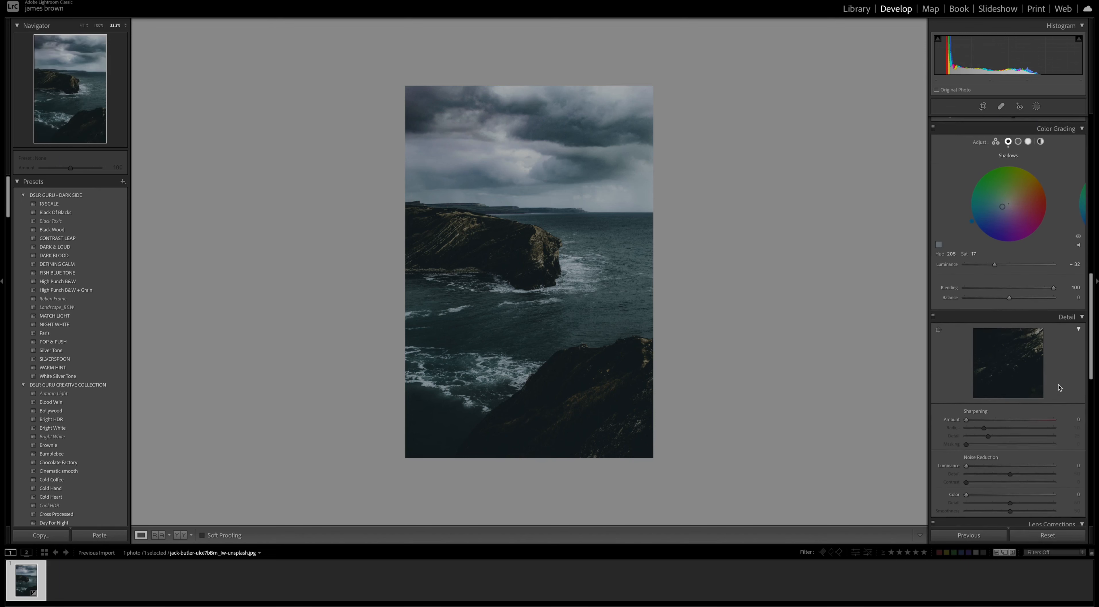
pyautogui.scroll(-2, 1059, 385)
pyautogui.moveTo(969, 327); pyautogui.dragTo(1005, 327)
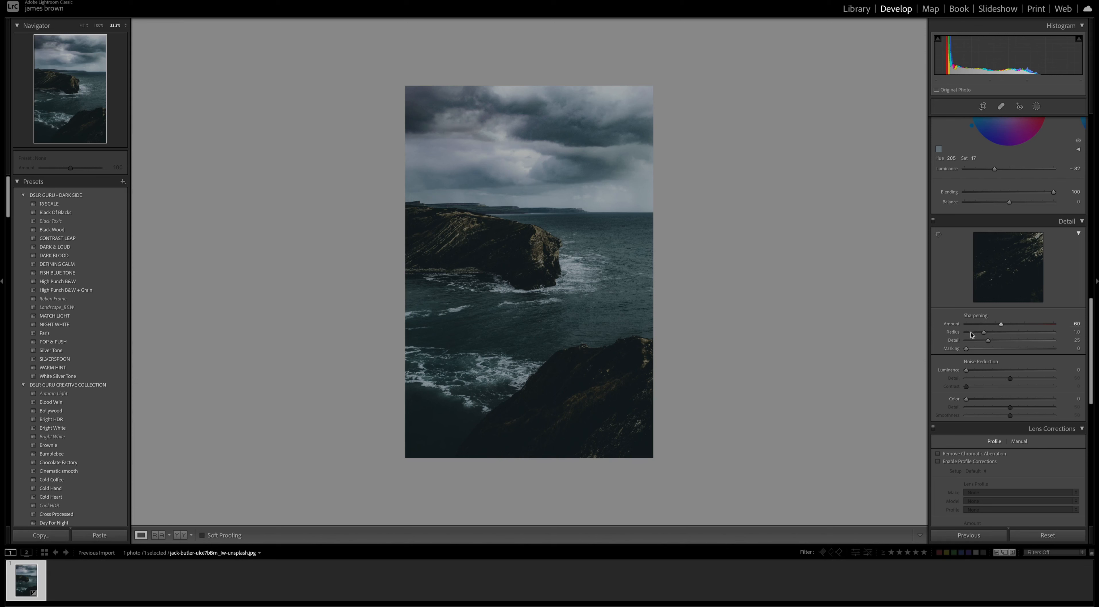
pyautogui.moveTo(967, 370); pyautogui.dragTo(991, 402)
# Add a post-crop vignette with an amount of -12
pyautogui.scroll(-6, 990, 402)
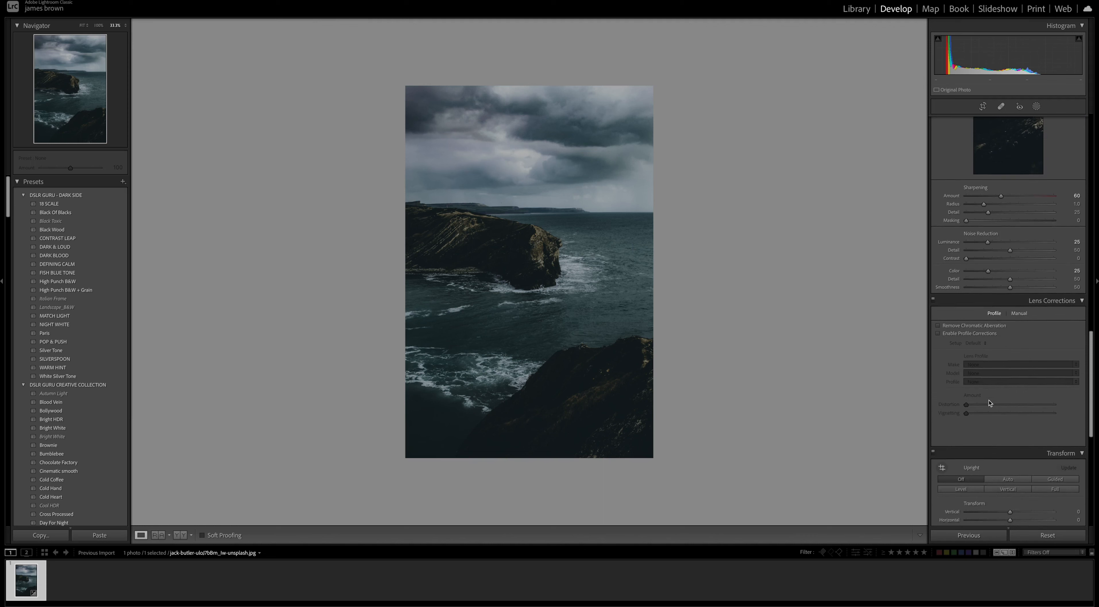
pyautogui.scroll(-3, 991, 401)
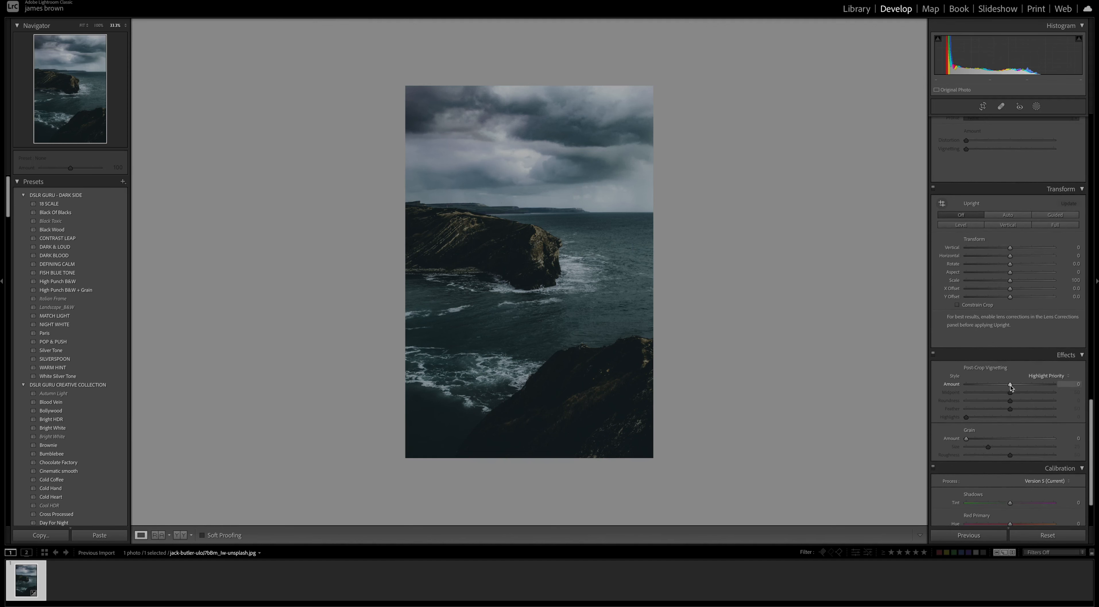
pyautogui.moveTo(1011, 386); pyautogui.dragTo(1008, 387)
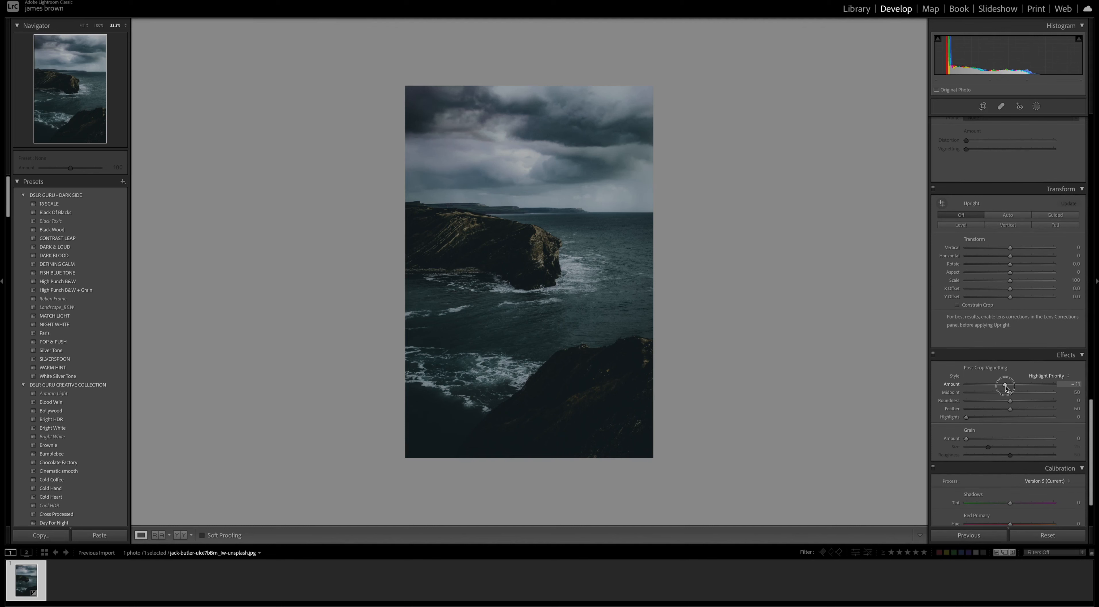
pyautogui.moveTo(1005, 389); pyautogui.dragTo(1006, 389)
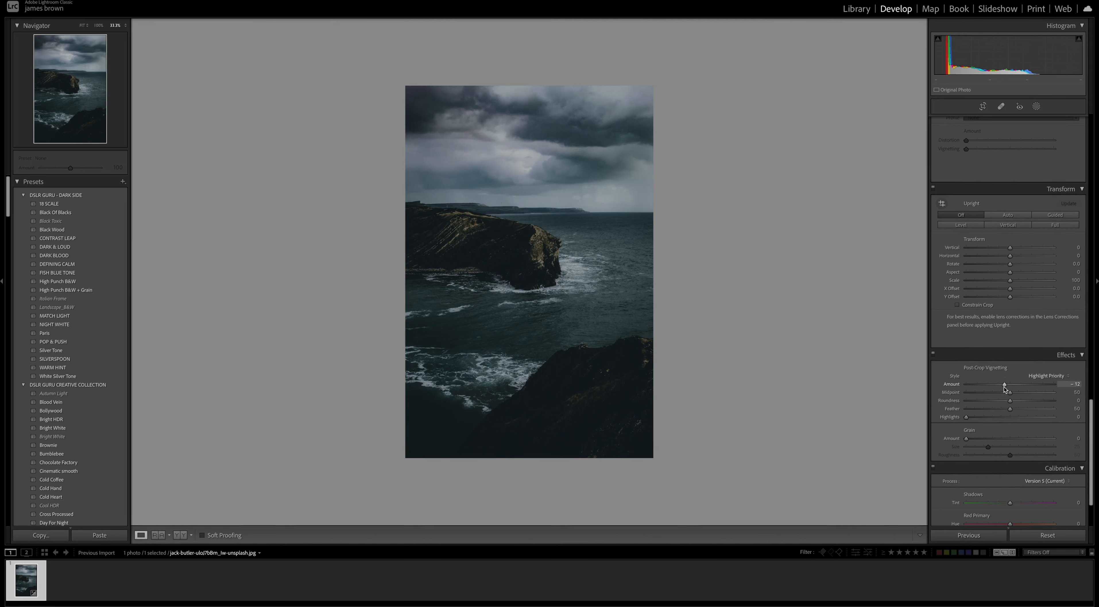
# Create a mask that selects the sky and expand the list of masks
pyautogui.scroll(15, 1005, 388)
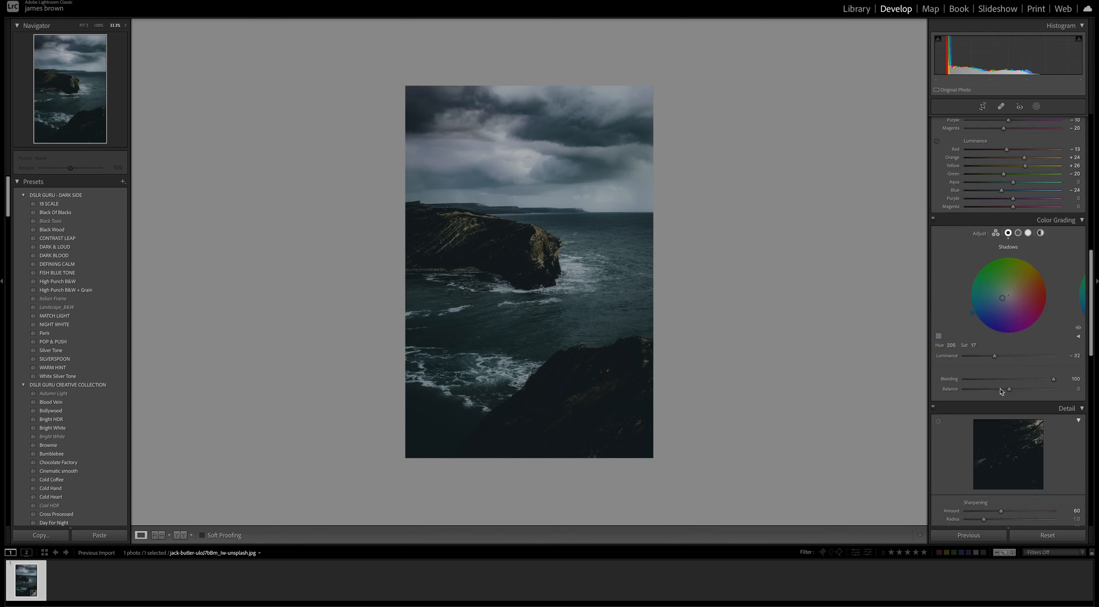
pyautogui.scroll(15, 1002, 392)
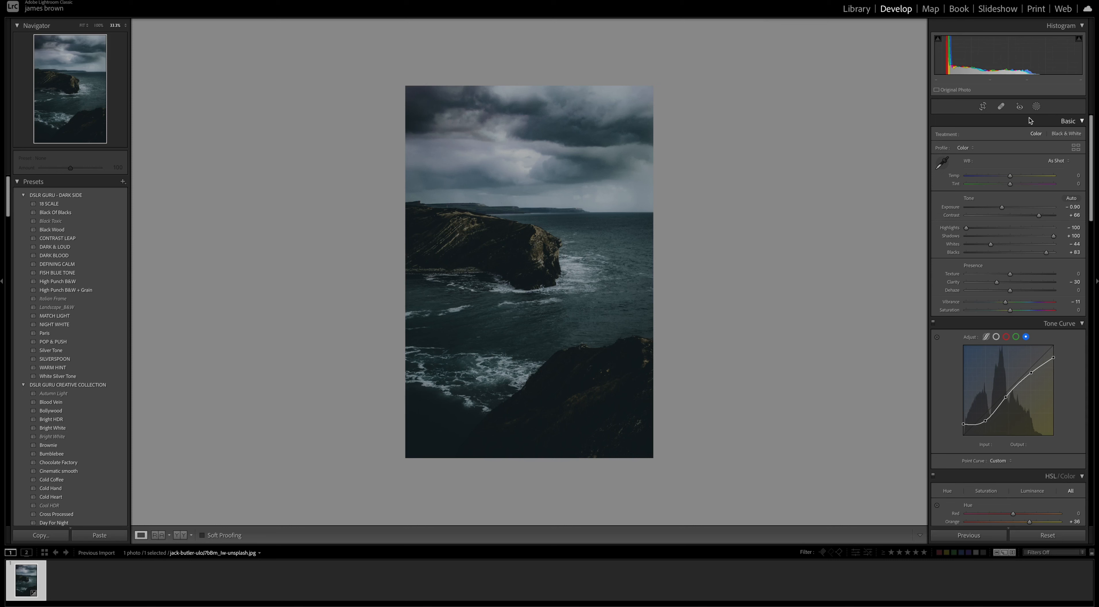
pyautogui.click(1037, 106)
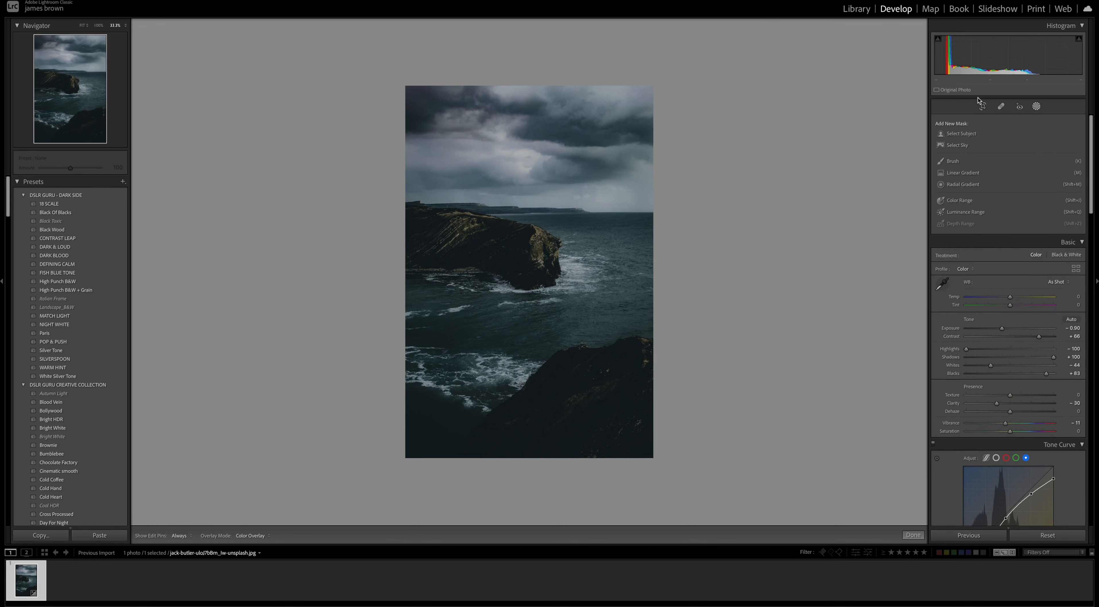
pyautogui.click(964, 146)
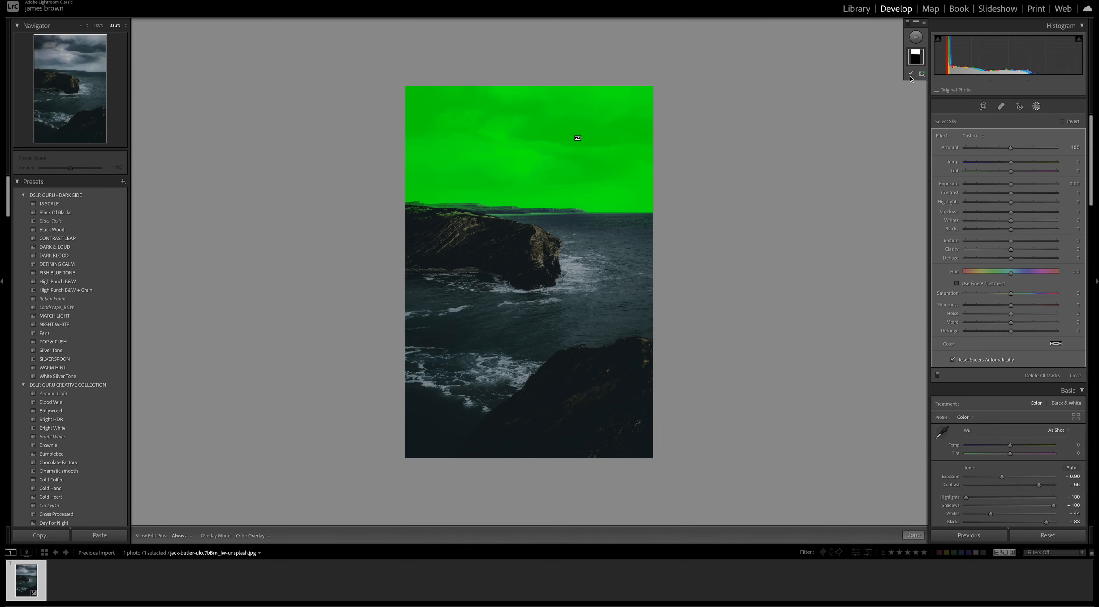
pyautogui.click(924, 25)
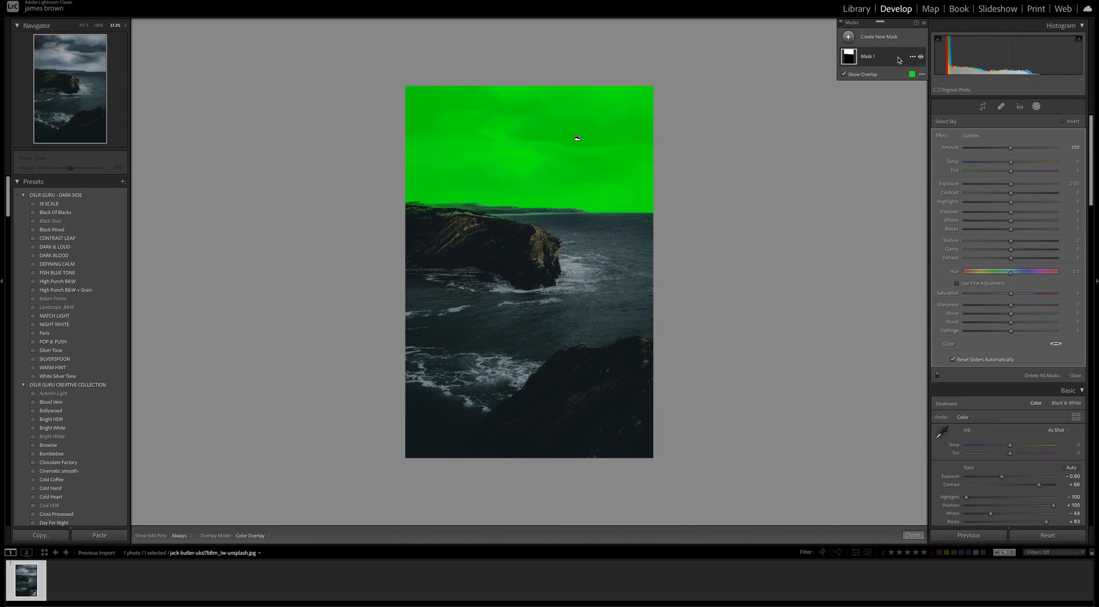
# Intersect the sky mask with a linear gradient running from the photo's top edge down to just below the horizon
pyautogui.click(913, 57)
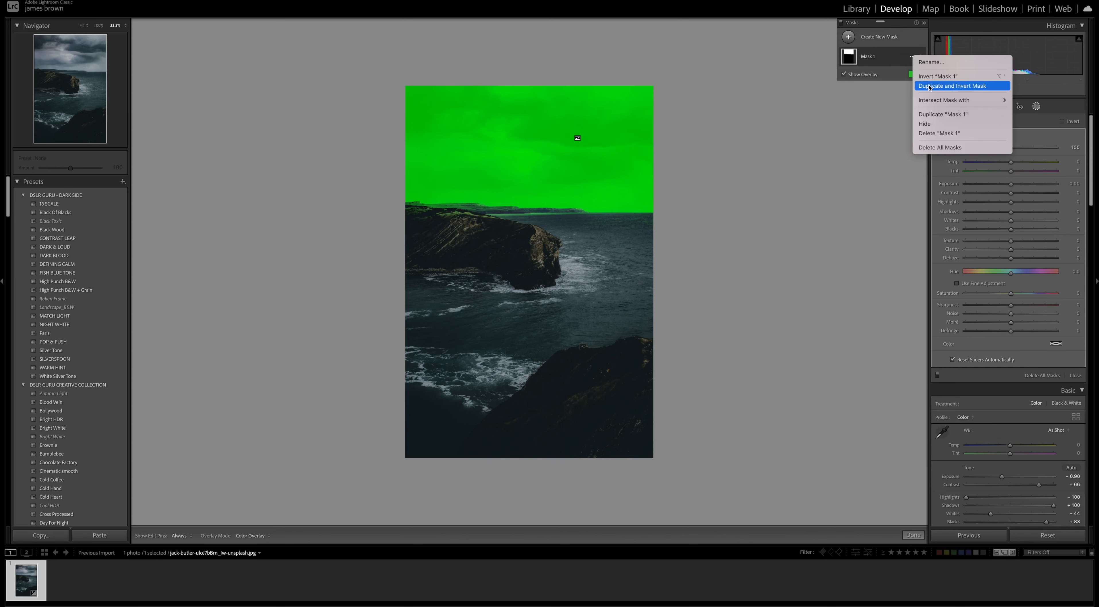
pyautogui.moveTo(947, 105)
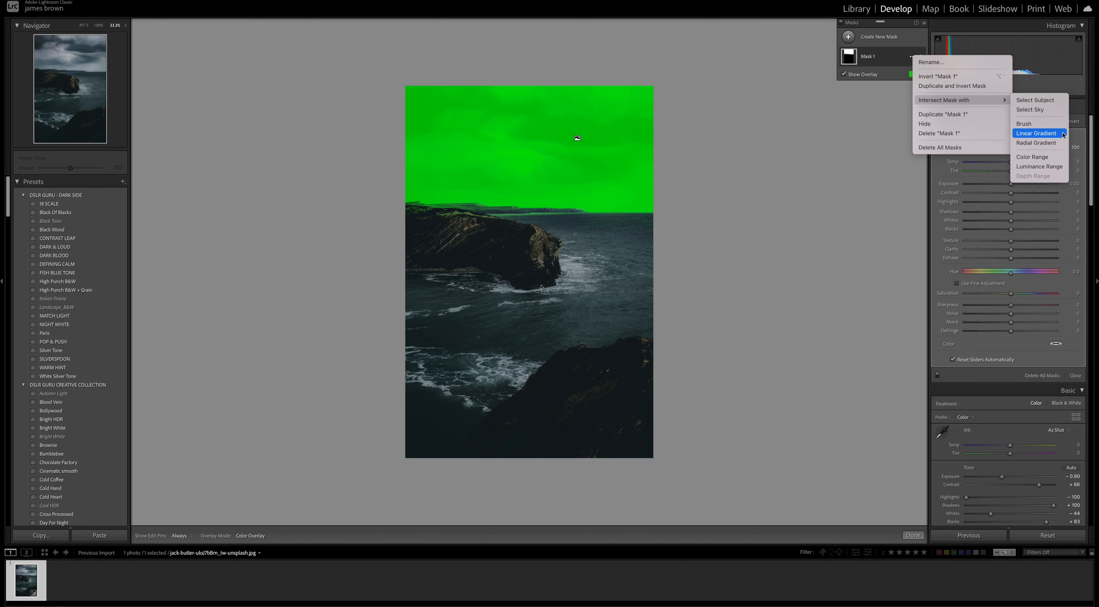
pyautogui.click(1037, 133)
pyautogui.moveTo(531, 87); pyautogui.dragTo(532, 228)
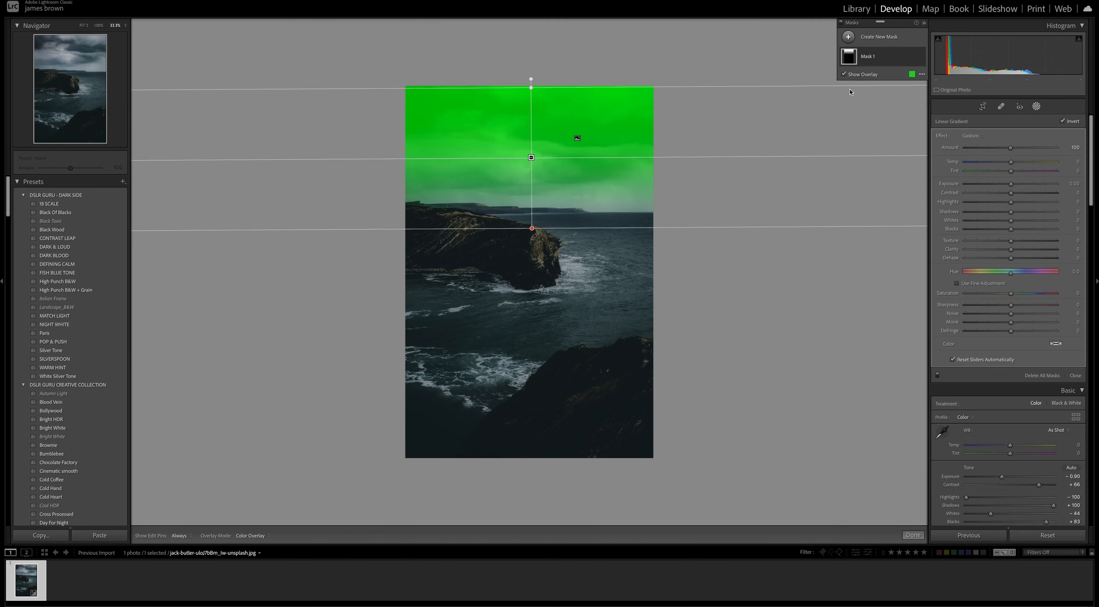
# Hide the mask overlay and lower the masked sky's exposure to -0.24
pyautogui.click(843, 75)
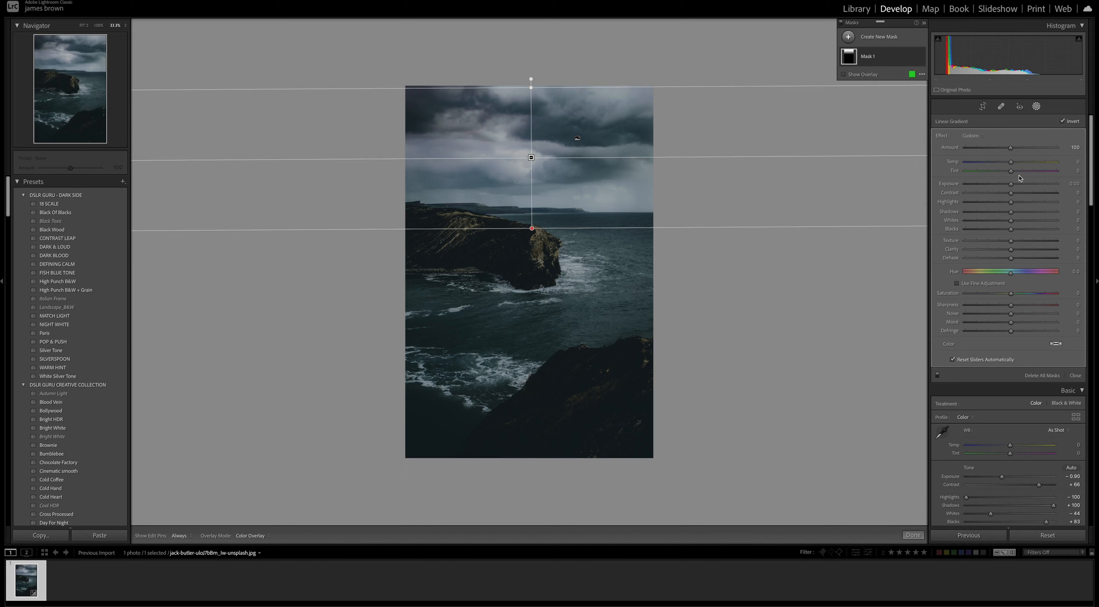
pyautogui.moveTo(1011, 184); pyautogui.dragTo(1010, 186)
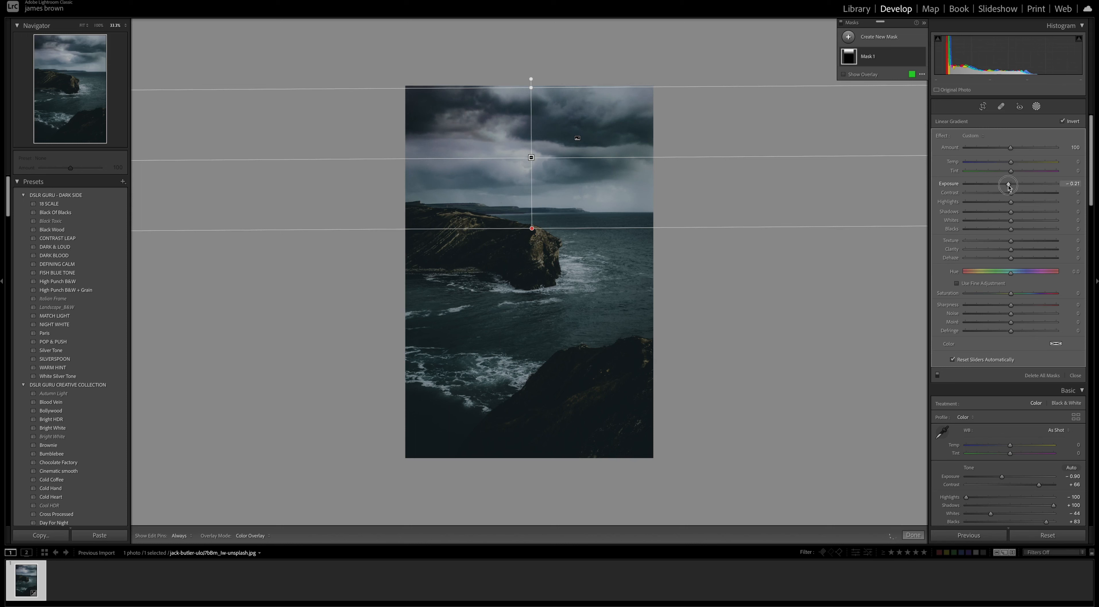
pyautogui.moveTo(1009, 187); pyautogui.dragTo(1009, 186)
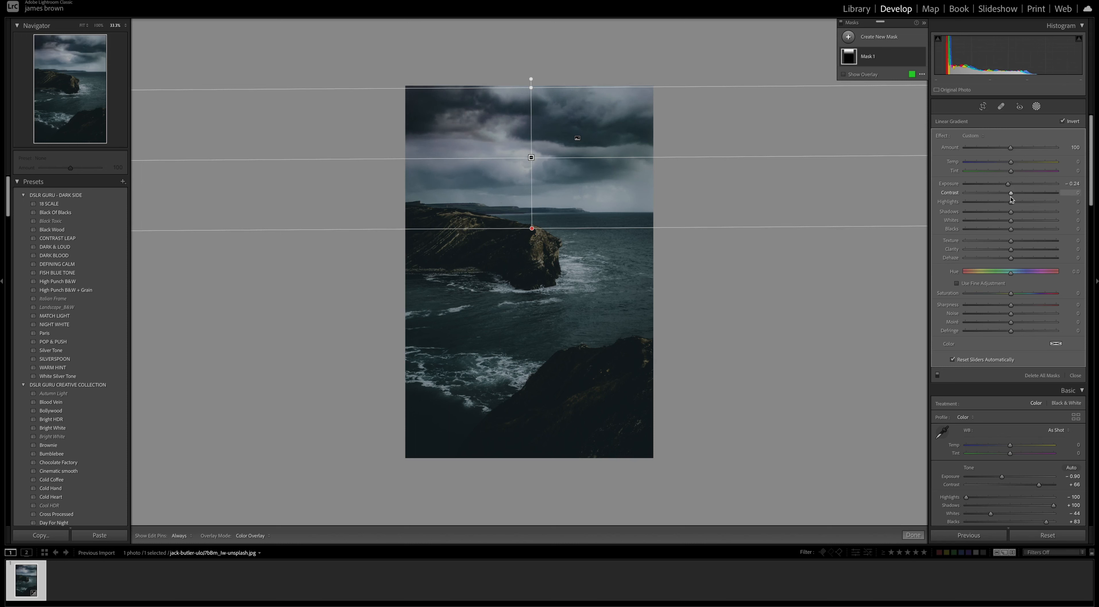
# Set the masked sky's contrast to 24, shadows to 7 and highlights to -14
pyautogui.click(1022, 193)
pyautogui.moveTo(1013, 212)
pyautogui.mouseDown()
pyautogui.moveTo(1024, 212)
pyautogui.moveTo(974, 215)
pyautogui.moveTo(1030, 213)
pyautogui.moveTo(1002, 215)
pyautogui.moveTo(1016, 213)
pyautogui.mouseUp()
pyautogui.moveTo(1012, 203)
pyautogui.mouseDown()
pyautogui.moveTo(1027, 205)
pyautogui.moveTo(1007, 207)
pyautogui.mouseUp()
# Create a radial gradient mask over the far cliff's slope and duplicate the gradient onto the rocky tip of the headland
pyautogui.click(886, 37)
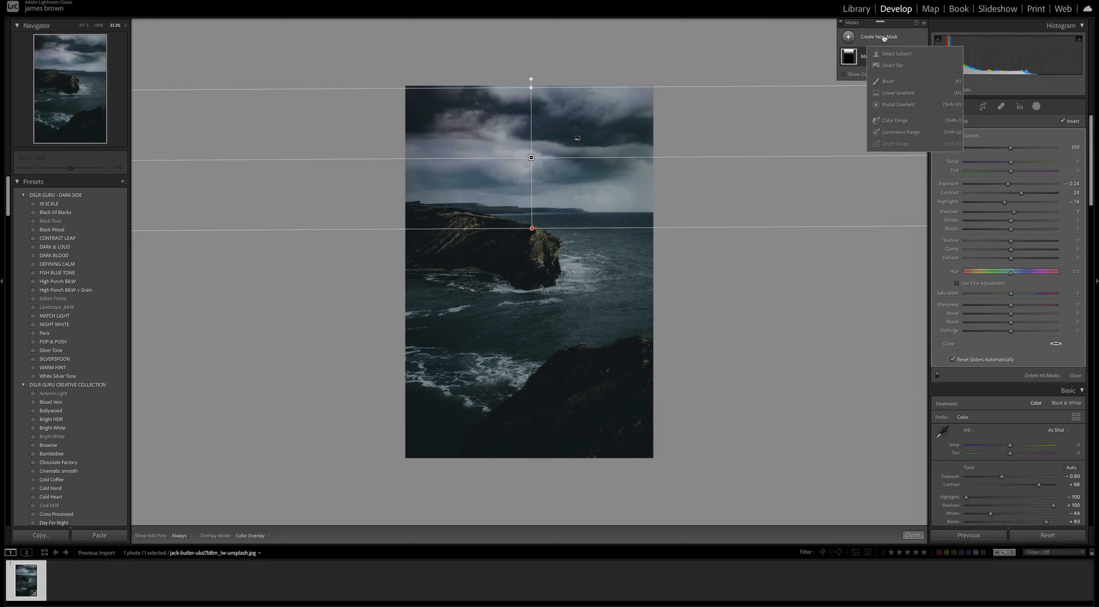
pyautogui.click(903, 105)
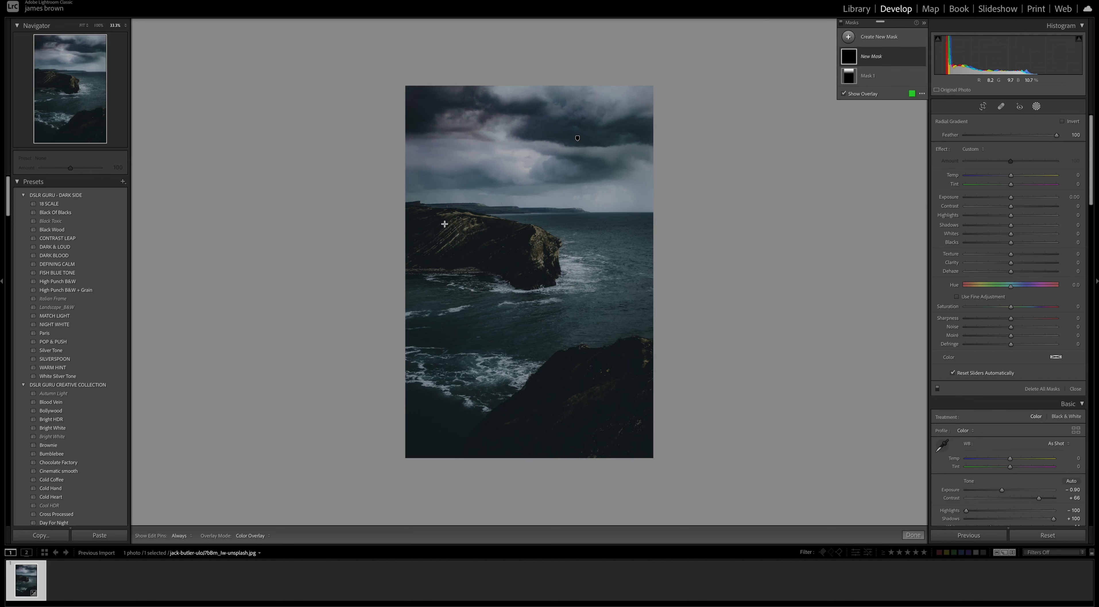
pyautogui.moveTo(447, 229)
pyautogui.mouseDown()
pyautogui.moveTo(488, 243)
pyautogui.moveTo(482, 202)
pyautogui.moveTo(453, 239)
pyautogui.moveTo(442, 226)
pyautogui.mouseUp()
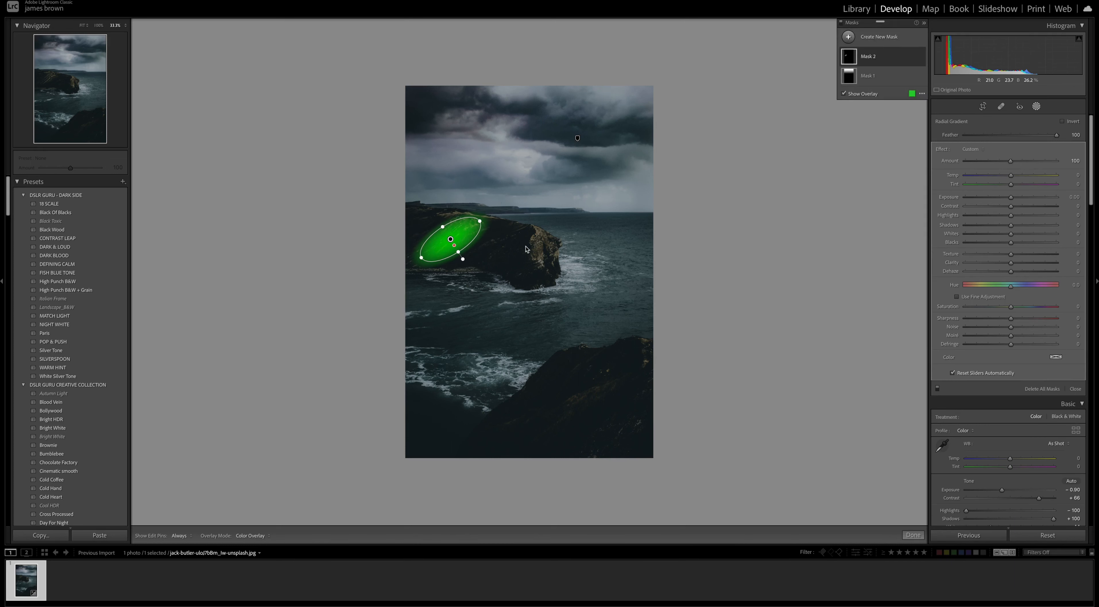
pyautogui.rightClick(451, 240)
pyautogui.click(492, 266)
pyautogui.moveTo(448, 242); pyautogui.dragTo(528, 234)
# Duplicate the headland tip's radial gradient onto the foreground rock and shape it as a long diagonal ellipse along the slope
pyautogui.rightClick(537, 249)
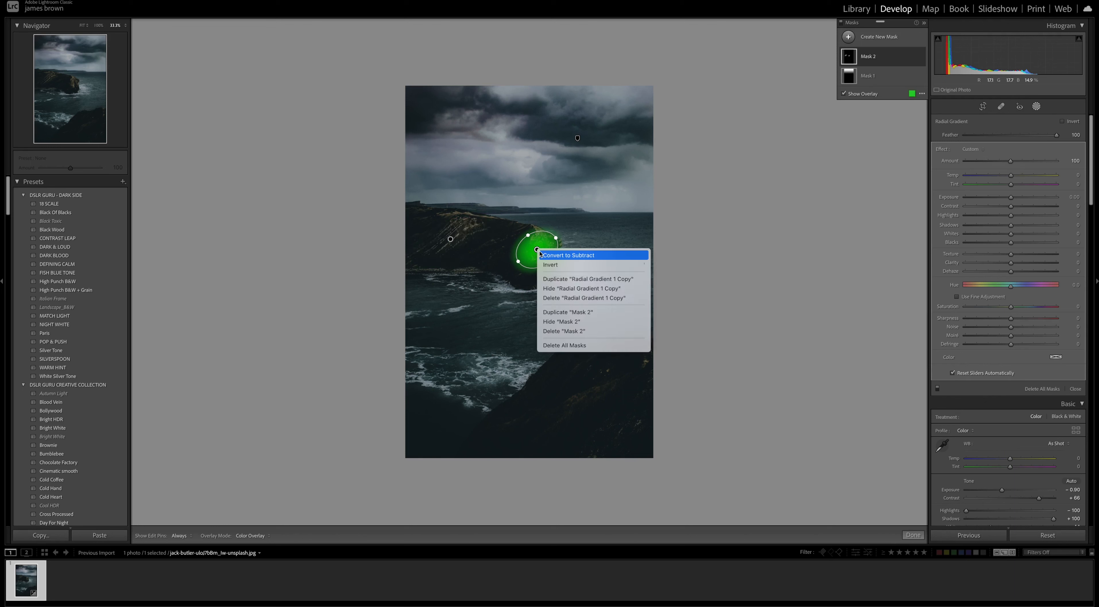
pyautogui.click(583, 278)
pyautogui.moveTo(536, 249); pyautogui.dragTo(629, 382)
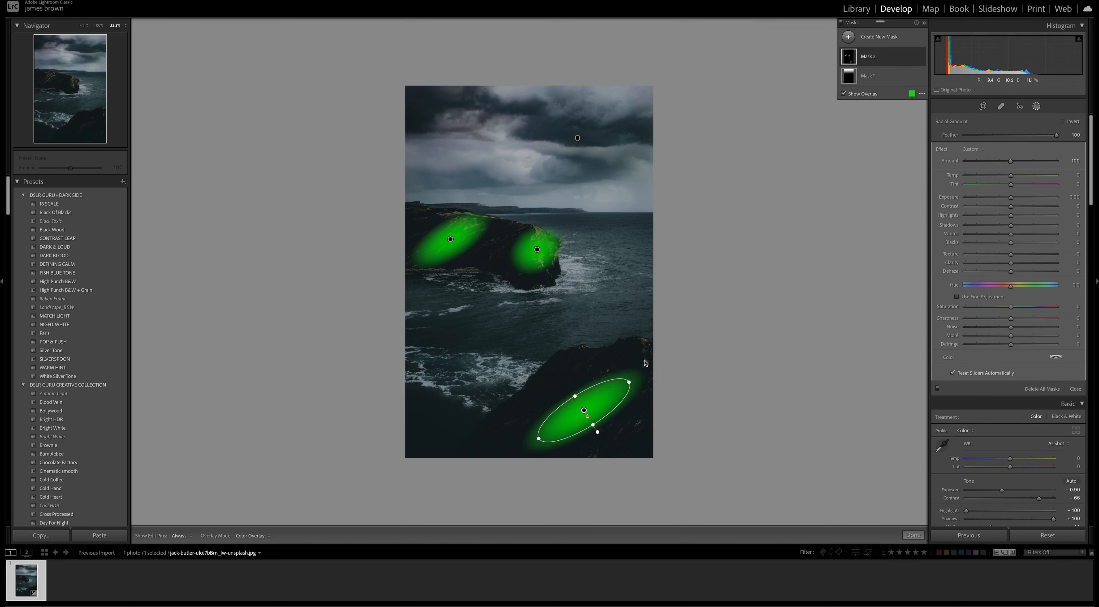
# Duplicate the foreground rock's gradient onto the sea foam near the lower-left shore, then rotate and widen it to cover the foam
pyautogui.rightClick(584, 411)
pyautogui.click(643, 439)
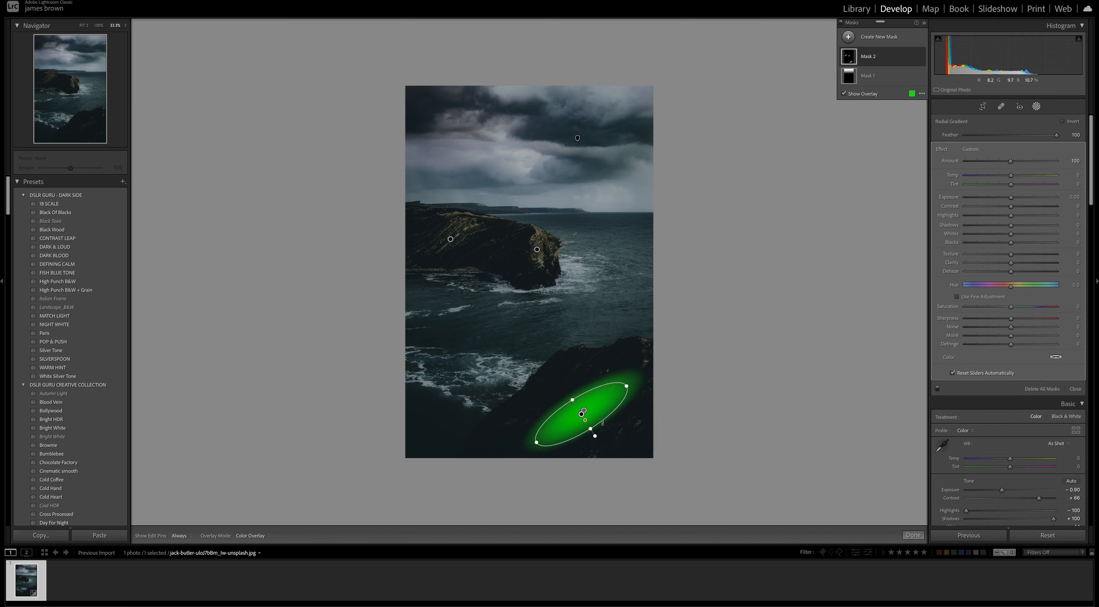
pyautogui.moveTo(584, 410); pyautogui.dragTo(477, 372)
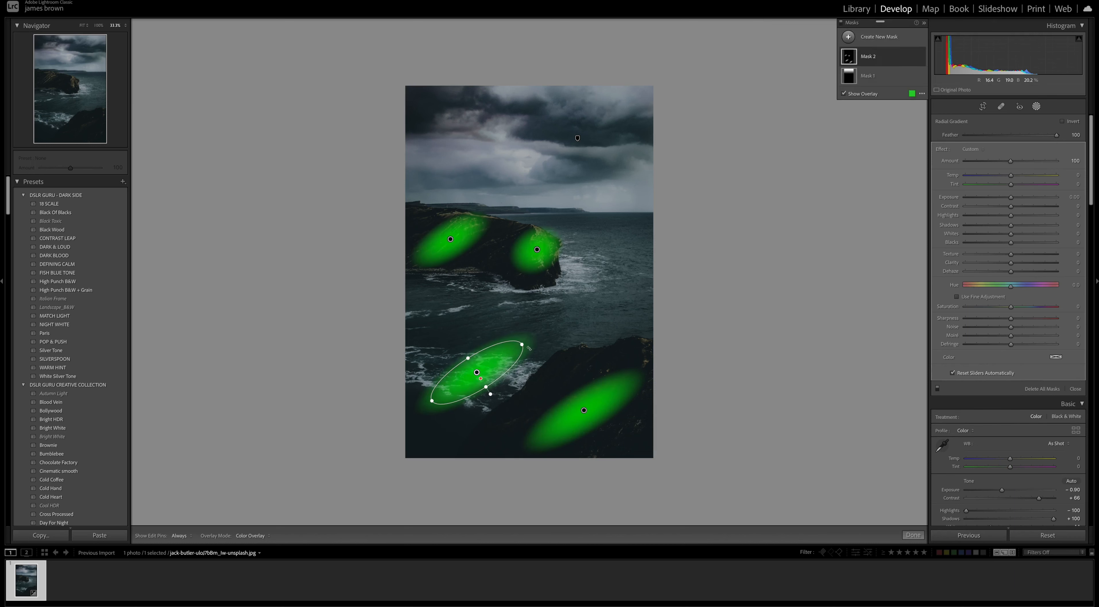
pyautogui.moveTo(529, 343); pyautogui.dragTo(520, 379)
pyautogui.moveTo(432, 366); pyautogui.dragTo(466, 353)
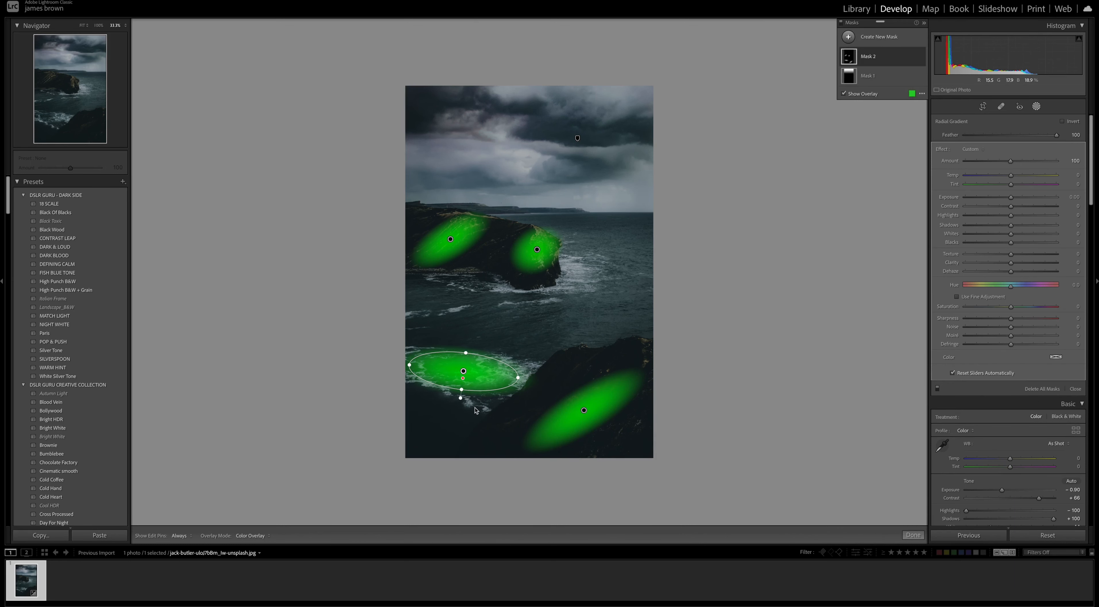
# Duplicate the foam's radial gradient onto the white water beside the headland, shrinking and tilting it to fit
pyautogui.rightClick(463, 374)
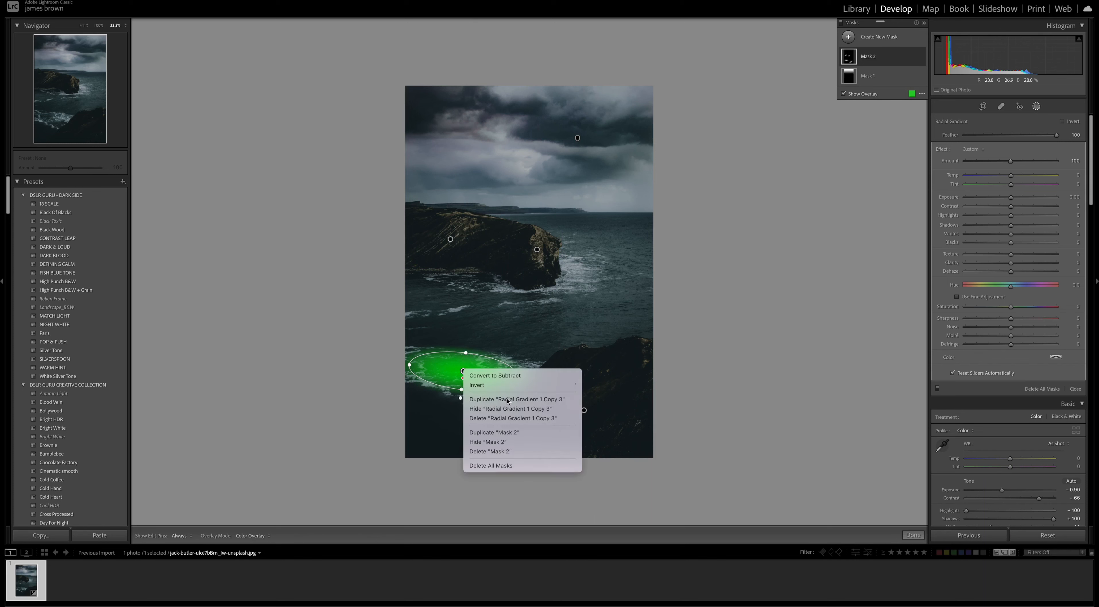
pyautogui.click(484, 376)
pyautogui.moveTo(484, 376); pyautogui.dragTo(578, 281)
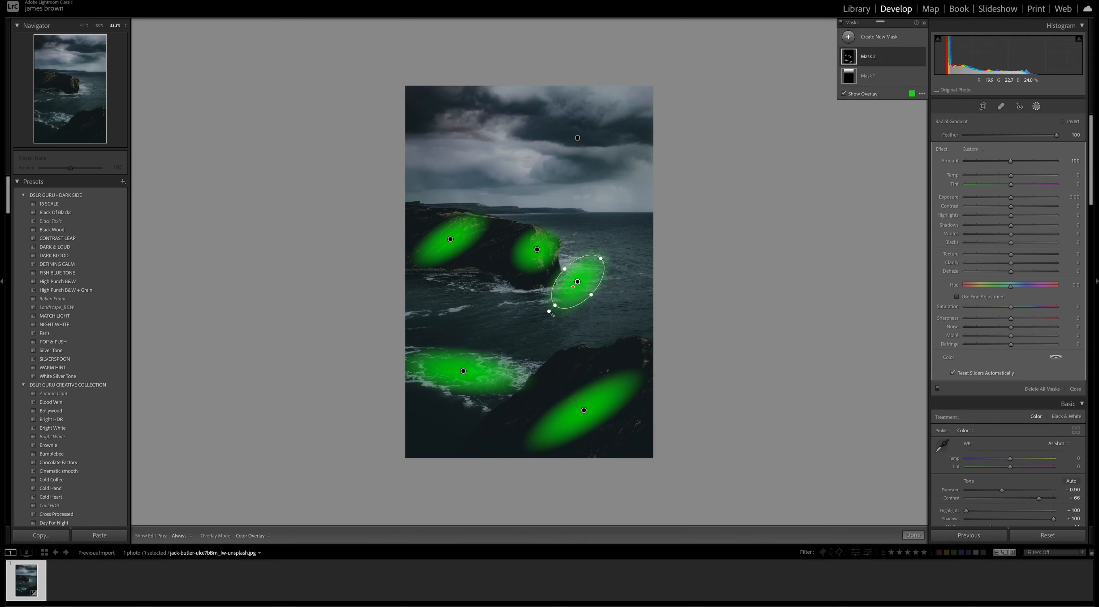
pyautogui.moveTo(600, 299); pyautogui.dragTo(589, 306)
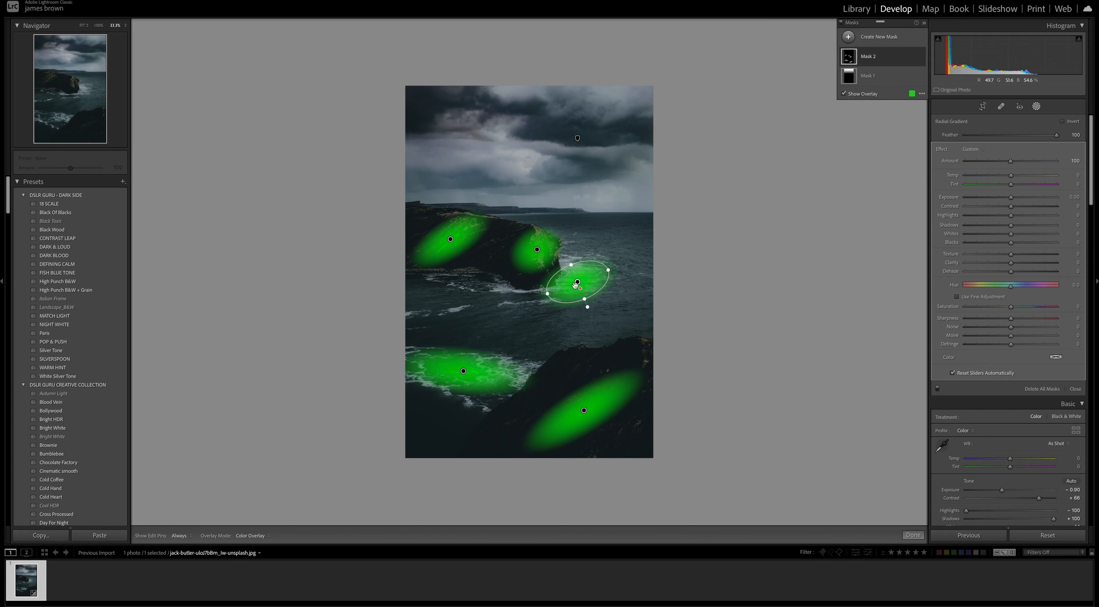
# Hide the mask overlay, set the radial mask's exposure to 0.47, raise its highlights and deselect the mask
pyautogui.click(845, 95)
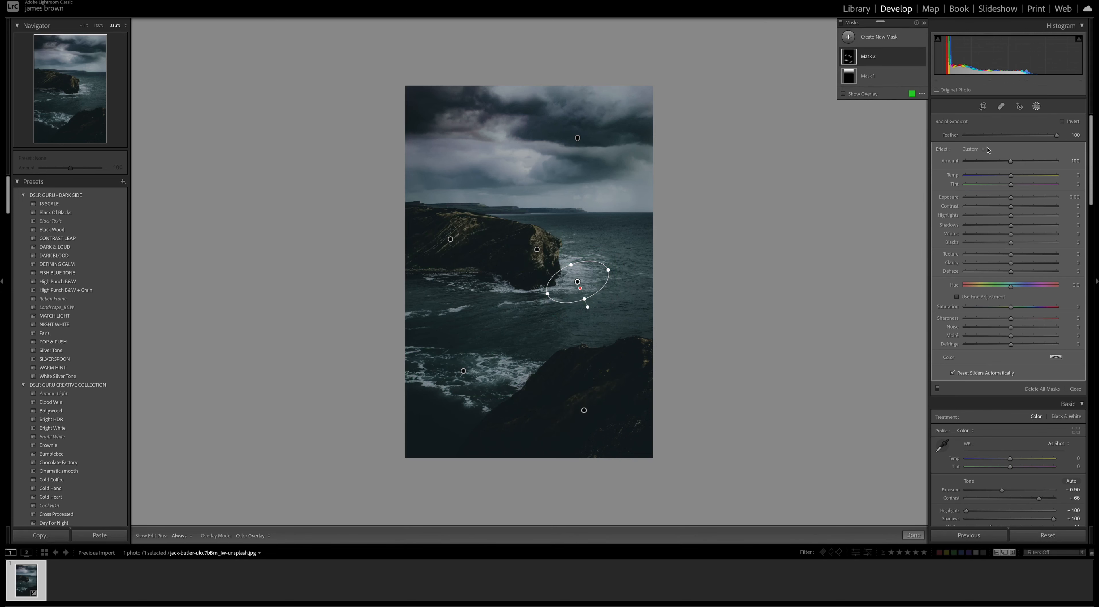
pyautogui.click(1017, 198)
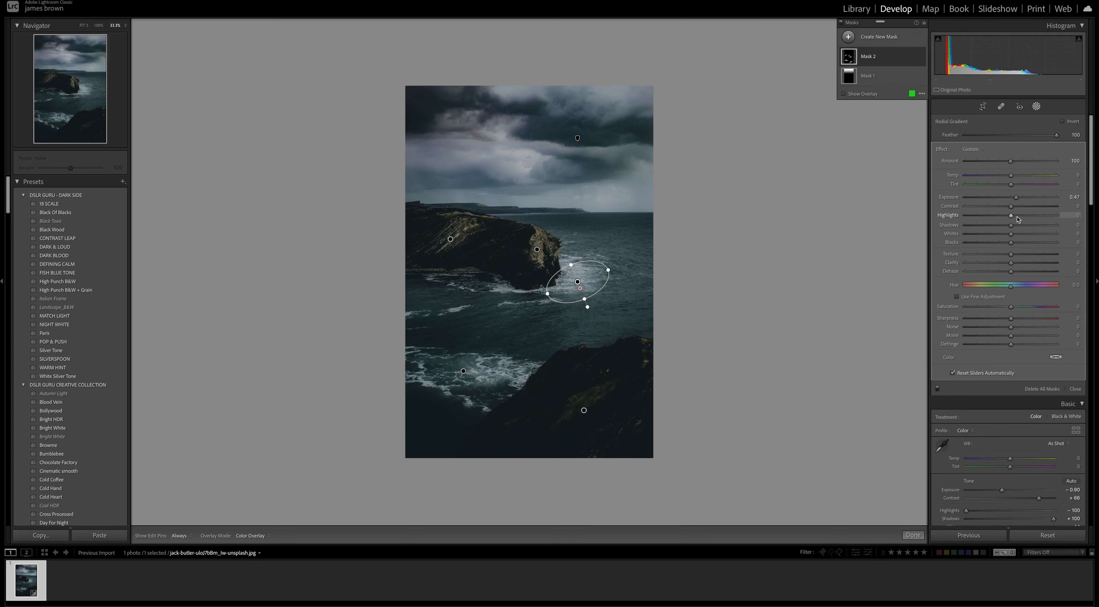
pyautogui.click(1025, 216)
pyautogui.moveTo(1026, 216); pyautogui.dragTo(1024, 216)
pyautogui.press('Escape')
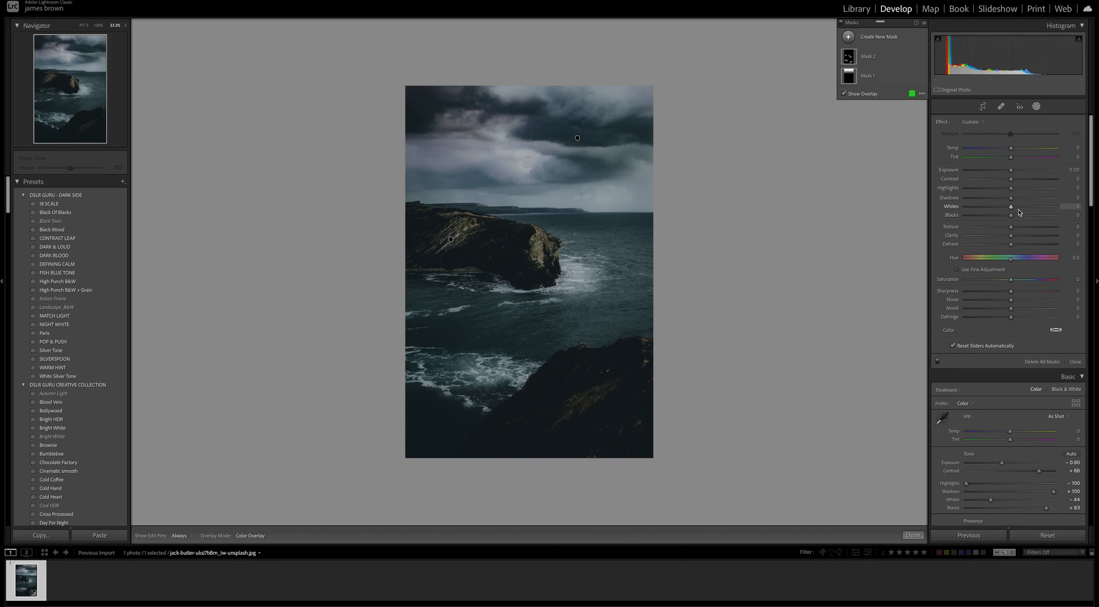
pyautogui.press('Escape')
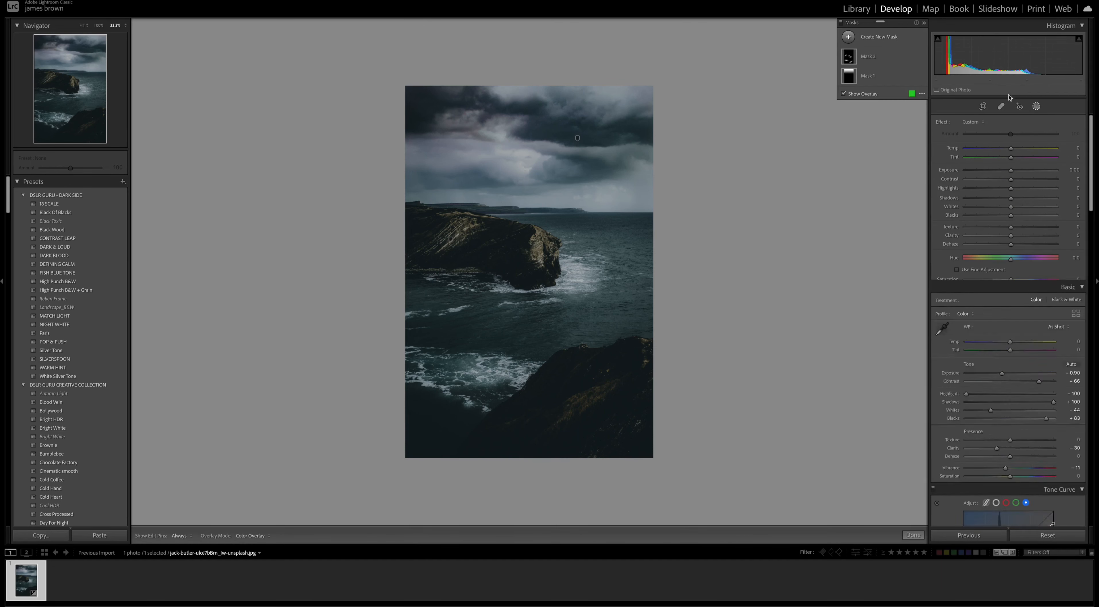
# Add a new radial gradient mask over the bottom of the foreground rock, hide its overlay and set its exposure to 1.05
pyautogui.click(1036, 107)
pyautogui.click(874, 39)
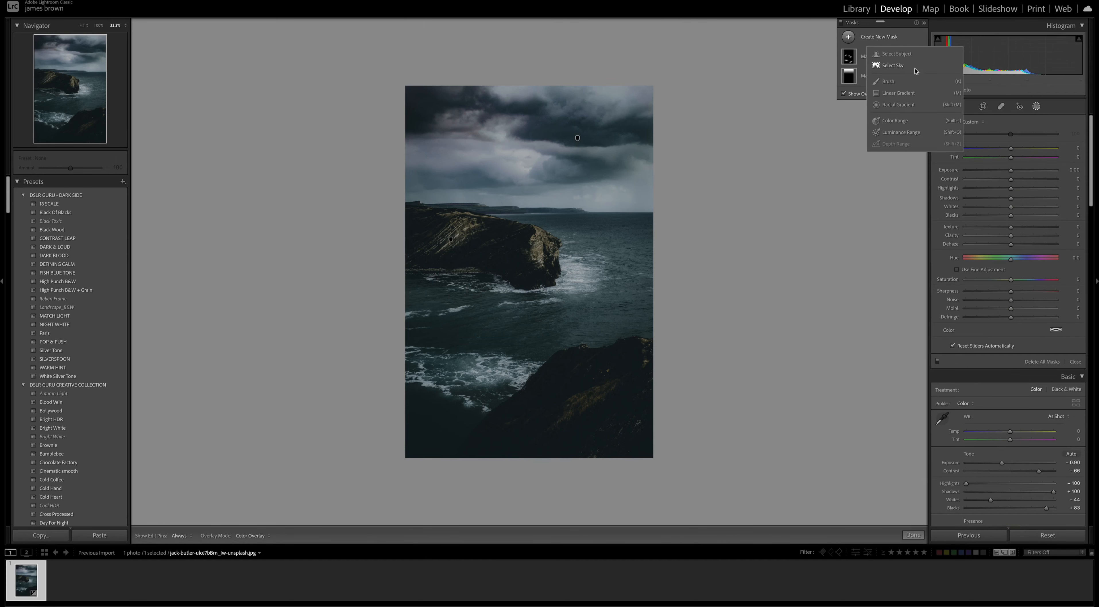
pyautogui.click(910, 105)
pyautogui.moveTo(612, 441); pyautogui.dragTo(488, 400)
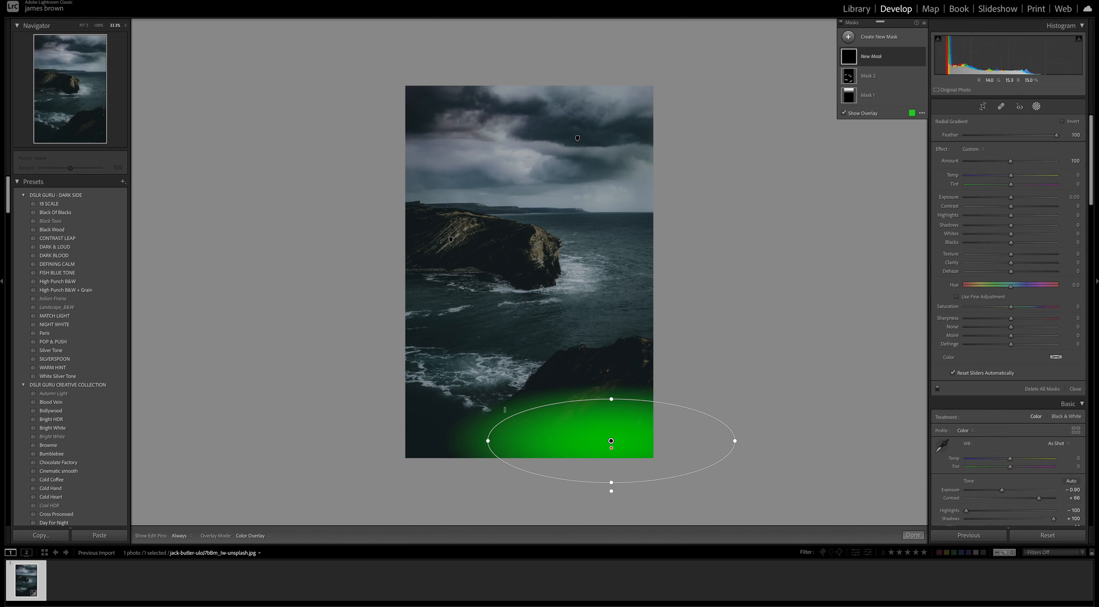
pyautogui.click(852, 113)
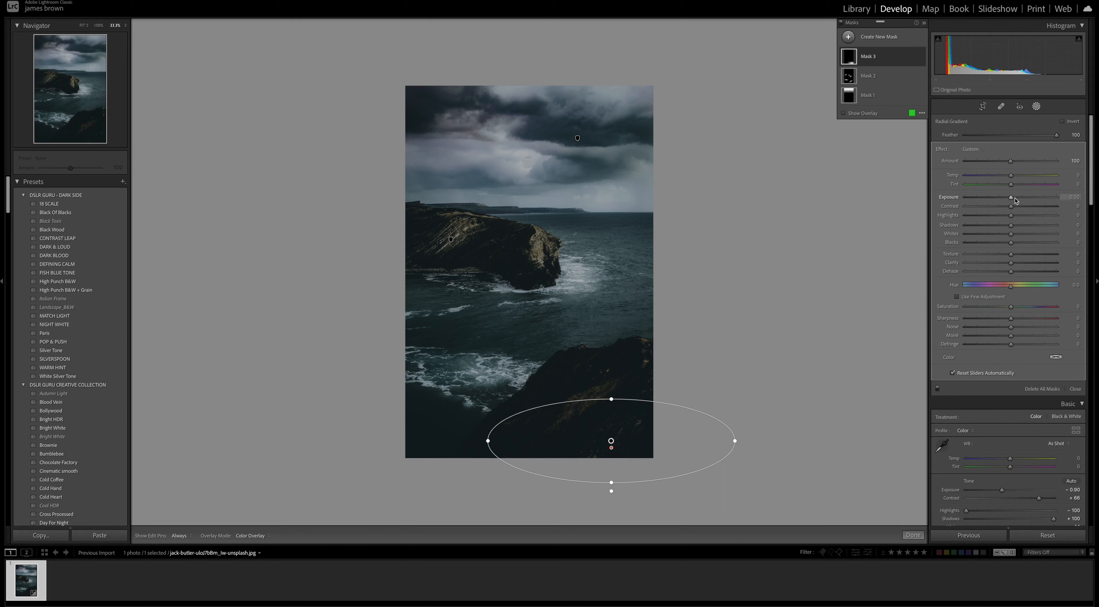
pyautogui.moveTo(1018, 199); pyautogui.dragTo(1023, 200)
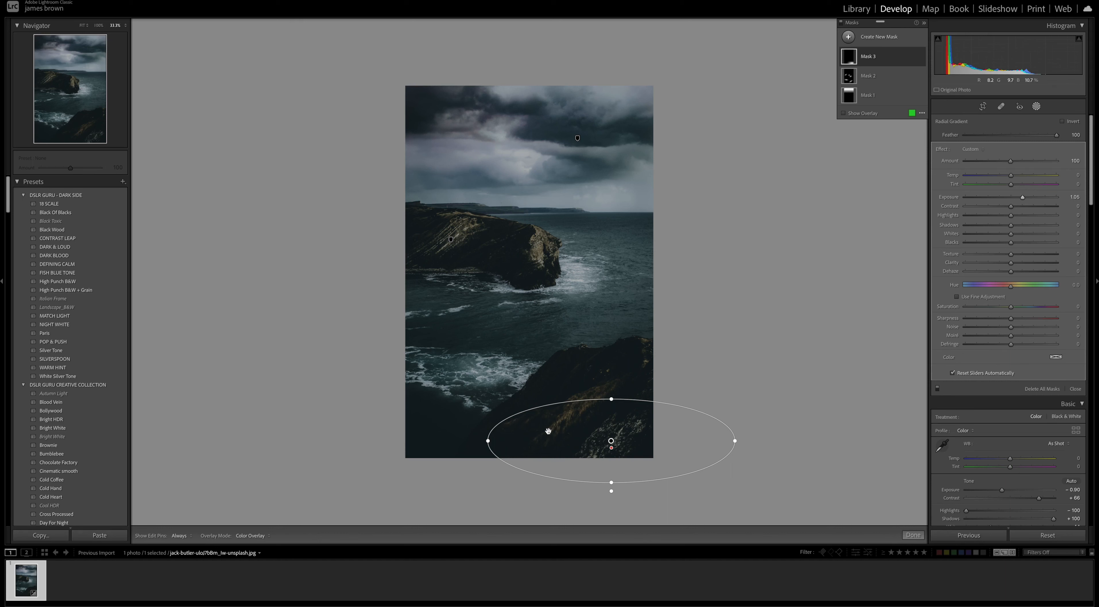
# Reposition and enlarge the radial gradient to cover the foreground rock, reduce its feather to 73 and leave masking
pyautogui.moveTo(549, 430)
pyautogui.mouseDown()
pyautogui.moveTo(525, 424)
pyautogui.moveTo(538, 420)
pyautogui.mouseUp()
pyautogui.moveTo(589, 395)
pyautogui.mouseDown()
pyautogui.moveTo(602, 384)
pyautogui.moveTo(596, 391)
pyautogui.mouseUp()
pyautogui.moveTo(712, 436); pyautogui.dragTo(742, 437)
pyautogui.moveTo(590, 483); pyautogui.dragTo(589, 496)
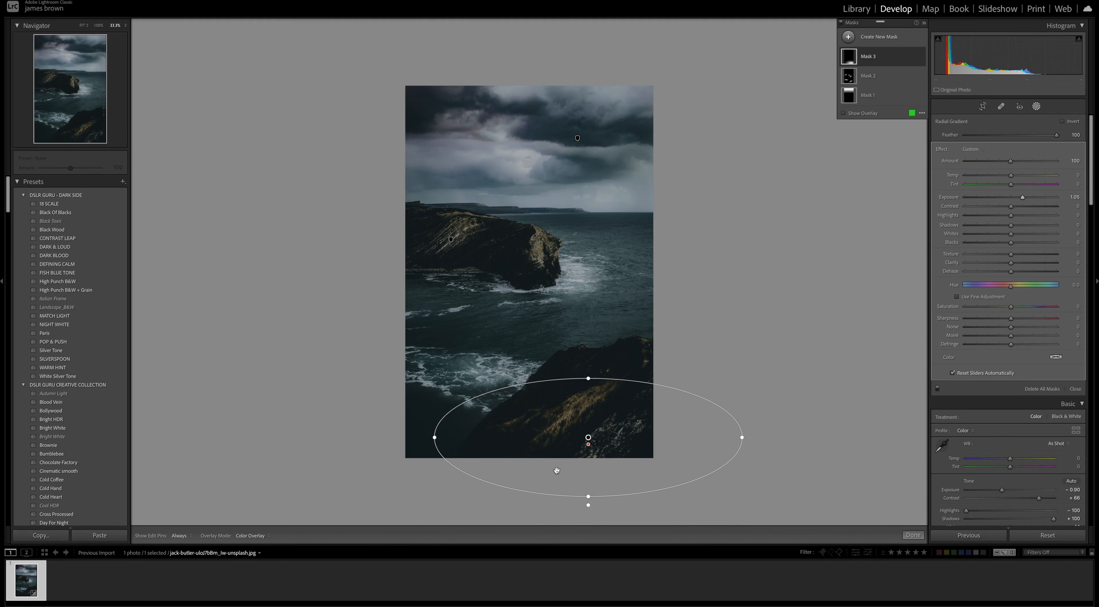
pyautogui.moveTo(589, 452)
pyautogui.mouseDown()
pyautogui.moveTo(583, 483)
pyautogui.moveTo(583, 461)
pyautogui.mouseUp()
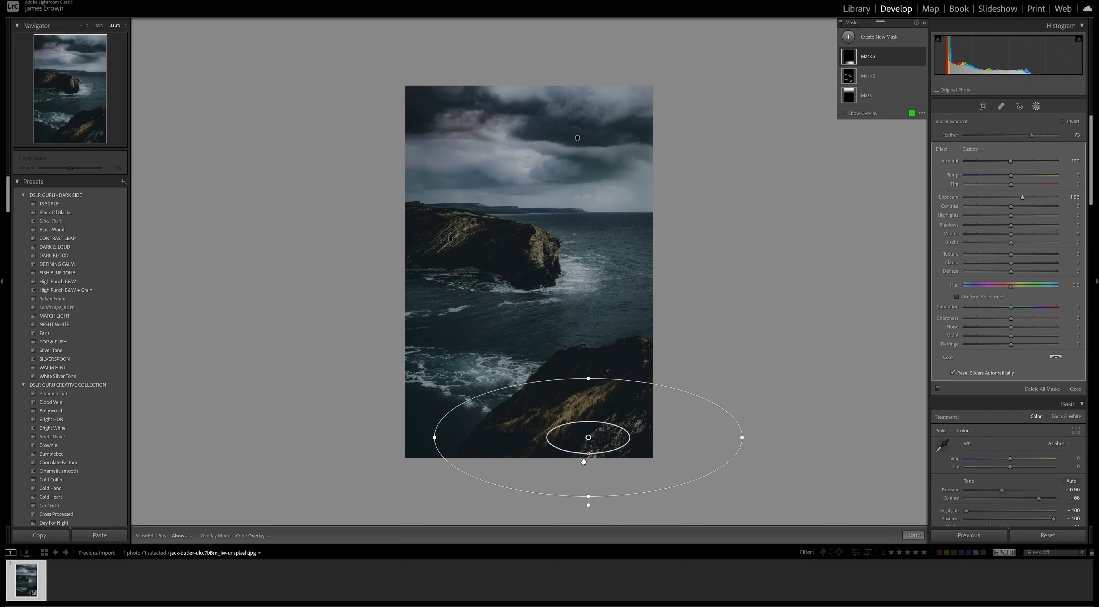
pyautogui.press('Escape')
pyautogui.press('Escape')
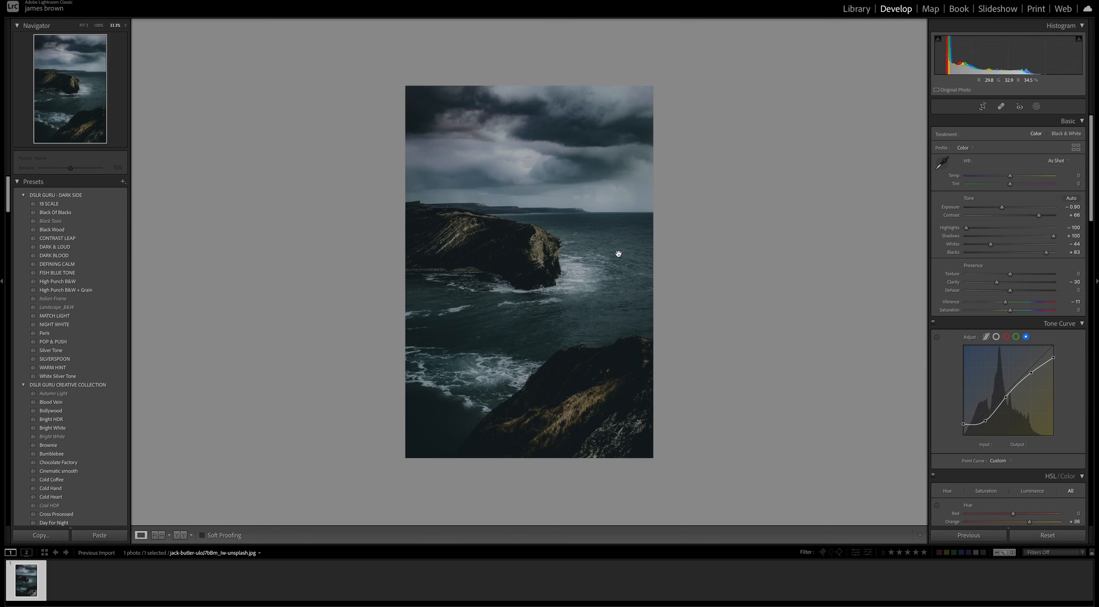
# Compare the original and edited photos side by side in the before and after view
pyautogui.press('y')
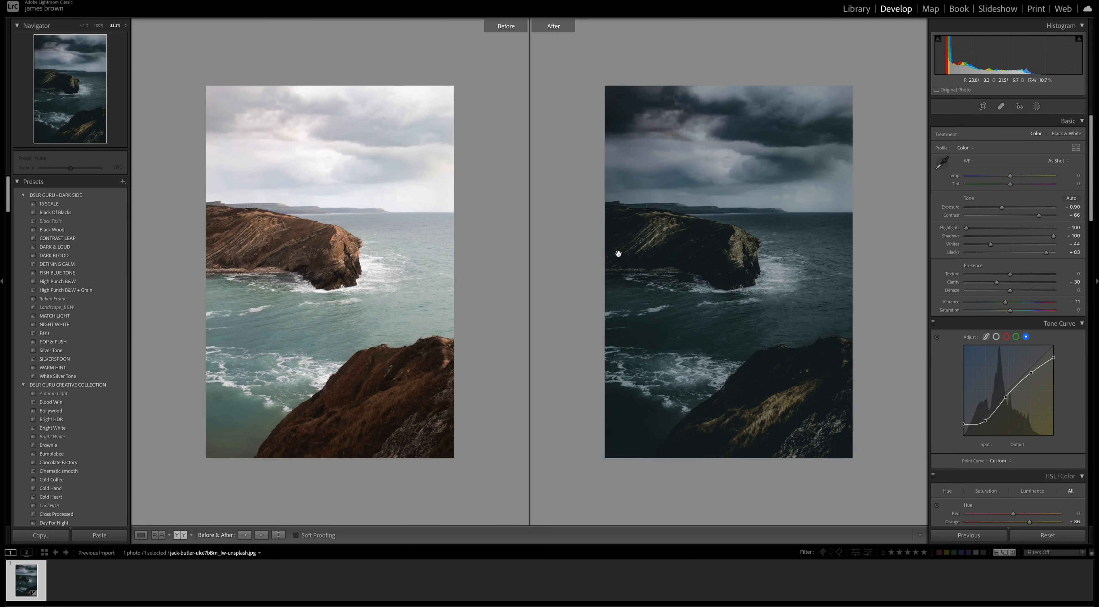